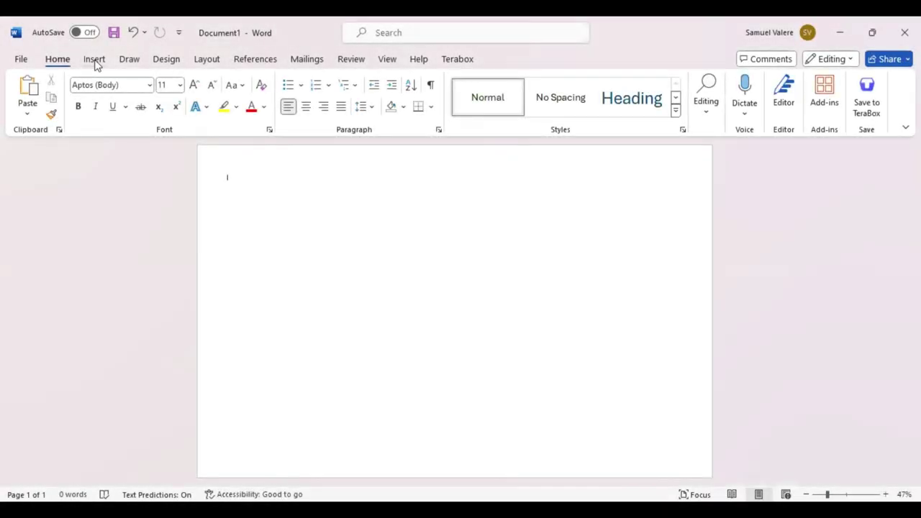
- Choose the Rectangle shape from the Insert Shapes gallery
left_click(95, 61)
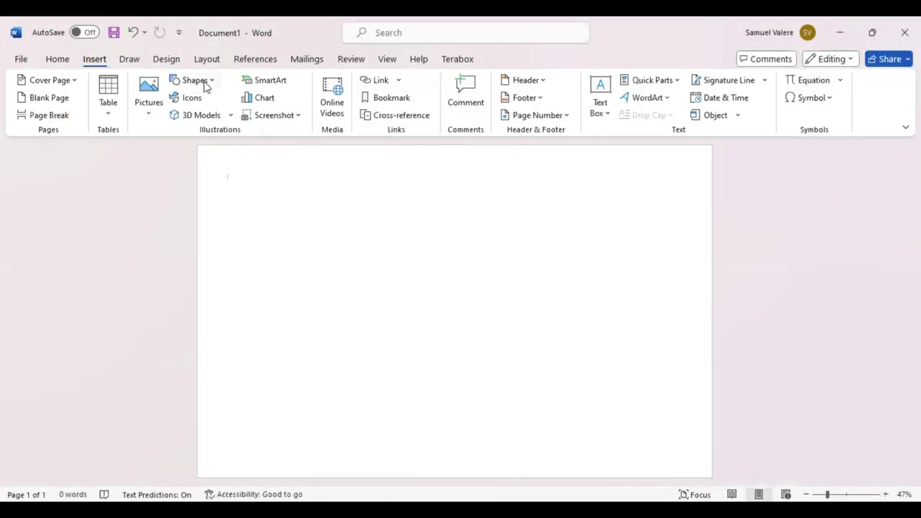
left_click(194, 80)
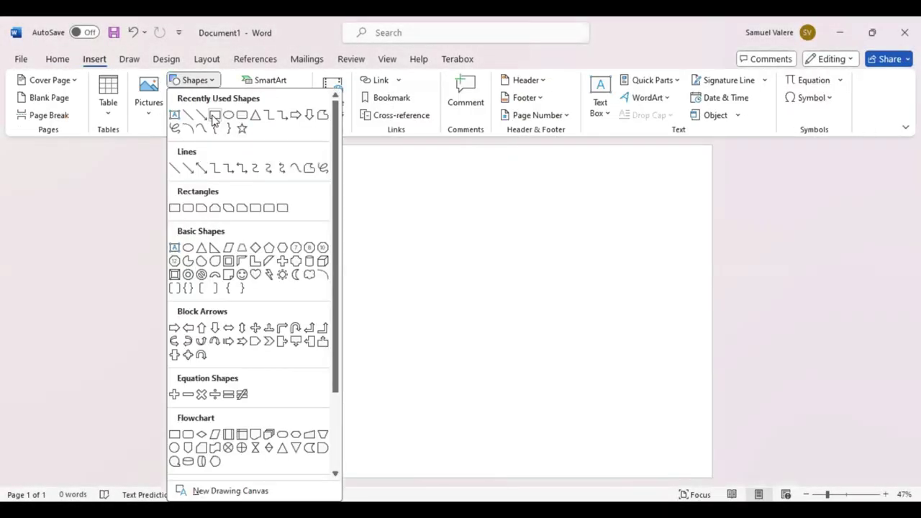
left_click(244, 188)
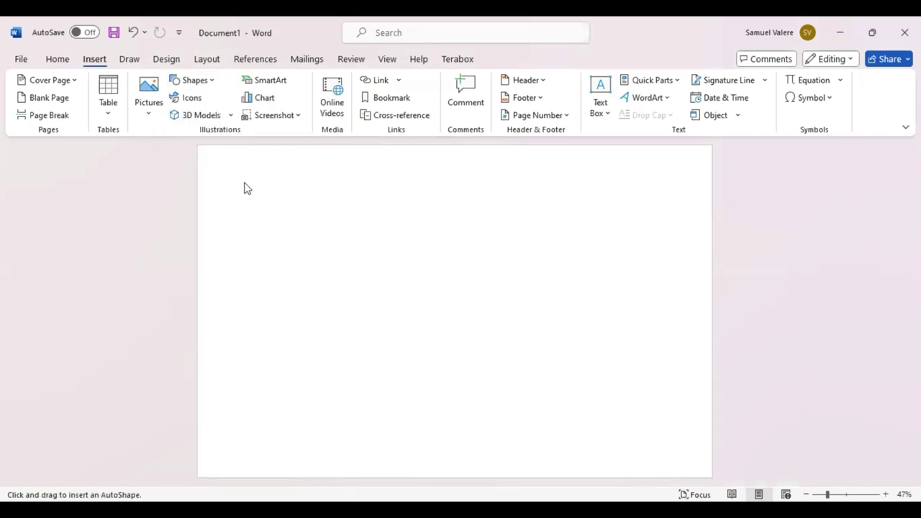
- Draw a rectangle stretched over the entire page, fill it dark navy, and pick Rectangle again
left_click_drag(202, 146, 709, 474)
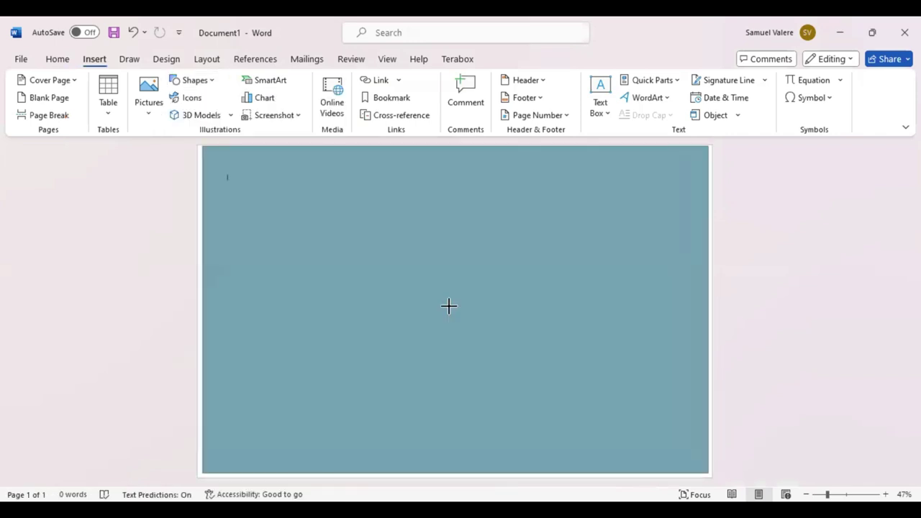
left_click(487, 380)
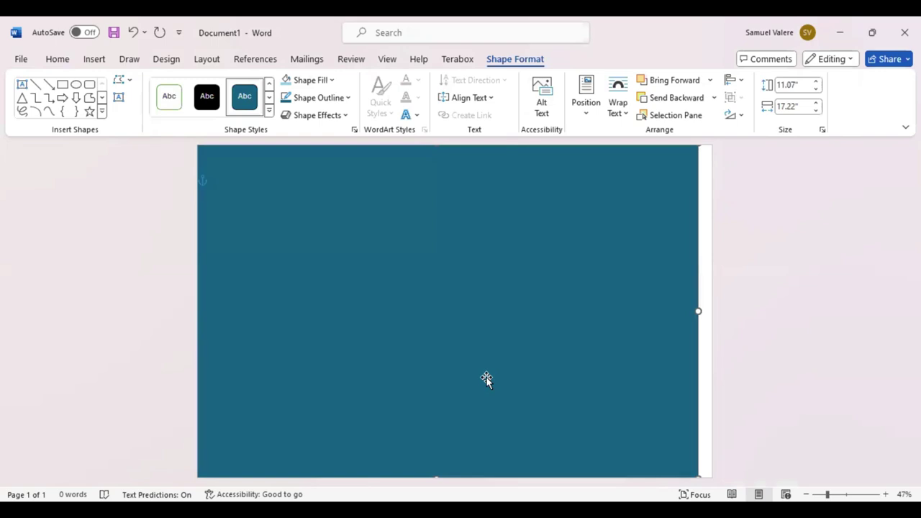
left_click_drag(699, 311, 761, 312)
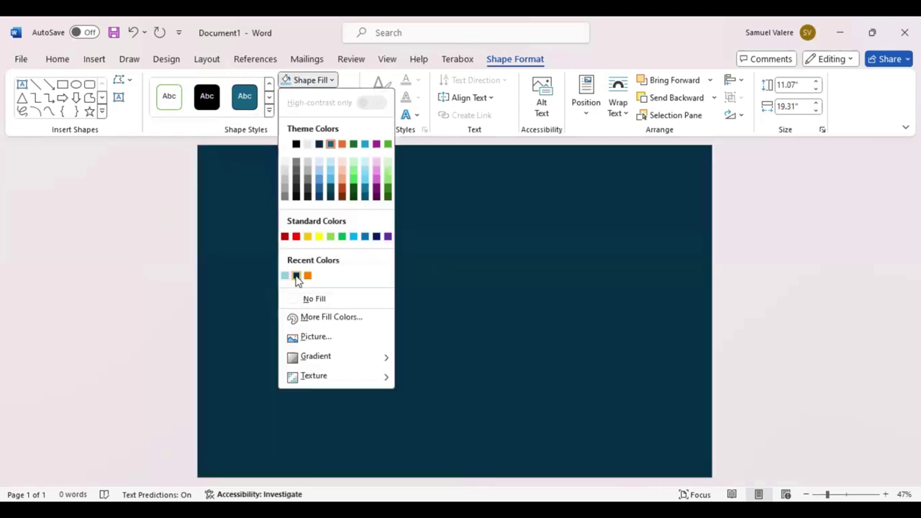
key("Escape")
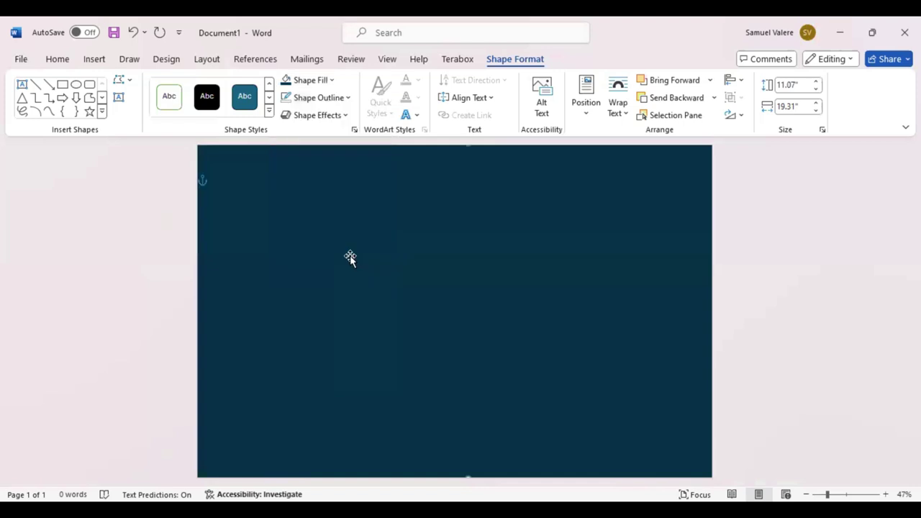
left_click(63, 84)
- Draw a second rectangle inset just inside the navy one and fill it white
left_click_drag(237, 168, 444, 294)
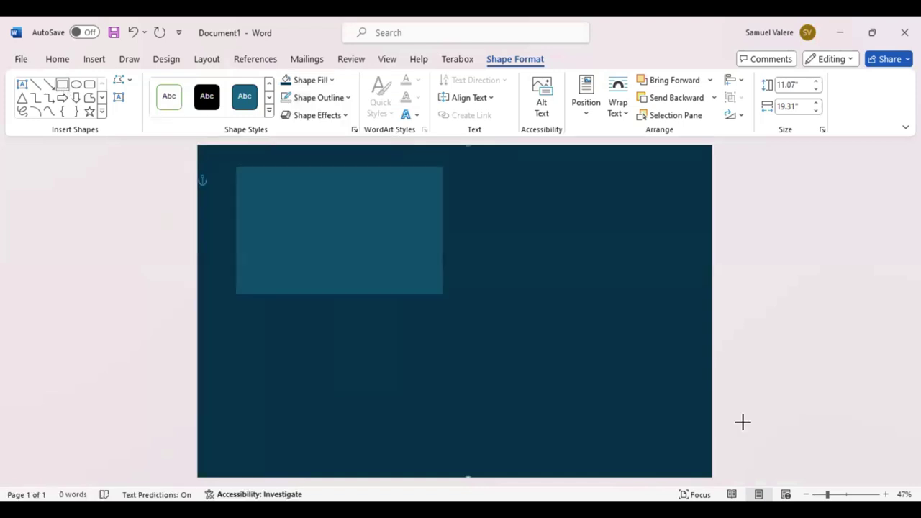
left_click_drag(701, 469, 704, 472)
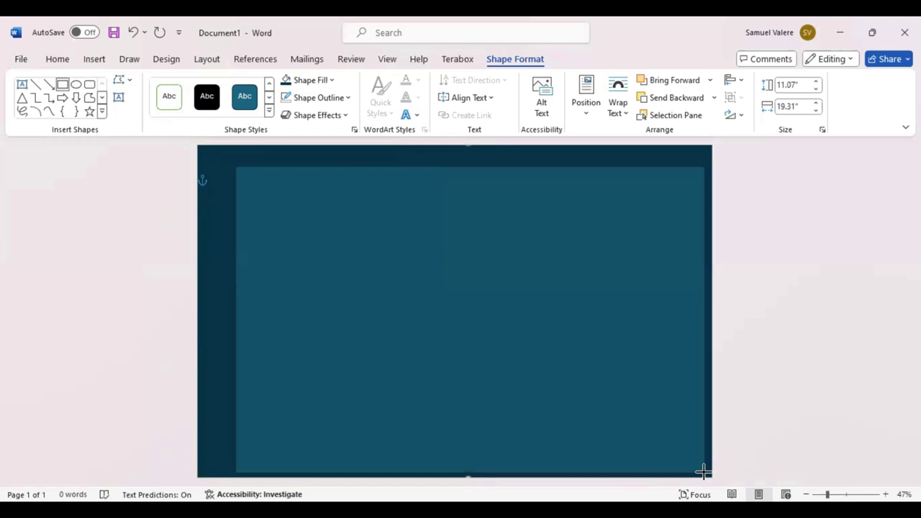
mouse_move(234, 319)
left_mouse_down()
mouse_move(196, 315)
mouse_move(207, 318)
left_mouse_up()
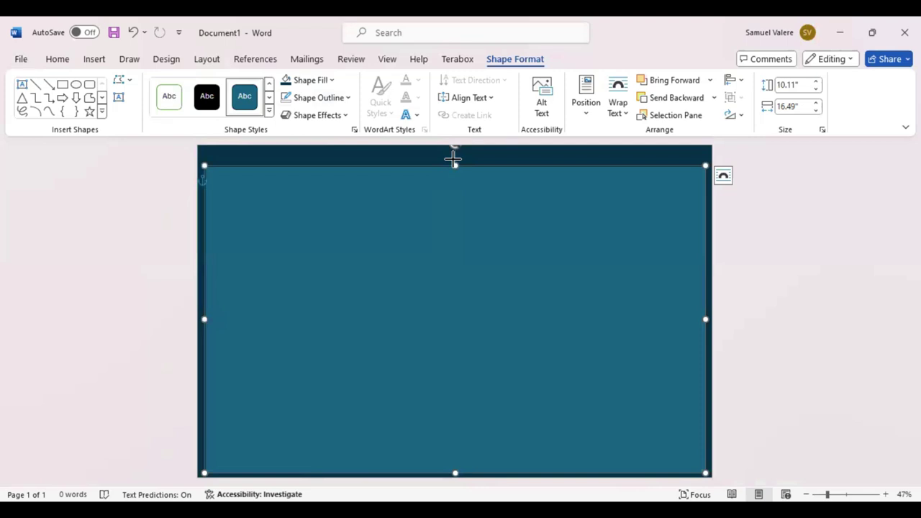
left_click_drag(454, 165, 453, 159)
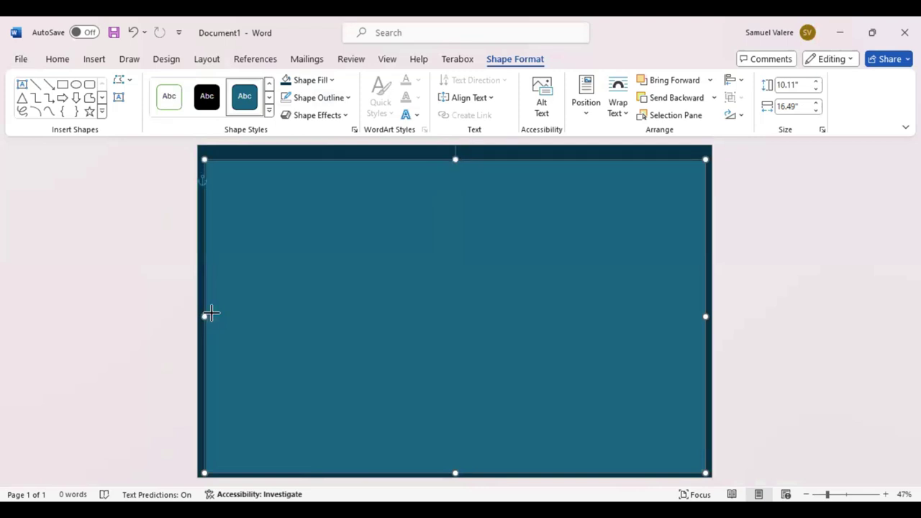
left_click_drag(210, 314, 216, 314)
left_click_drag(377, 300, 370, 301)
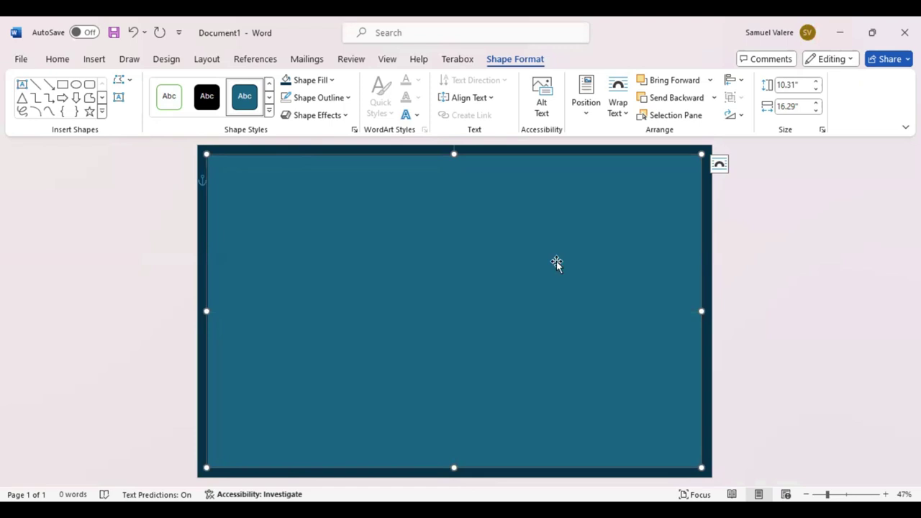
key("ctrl+z")
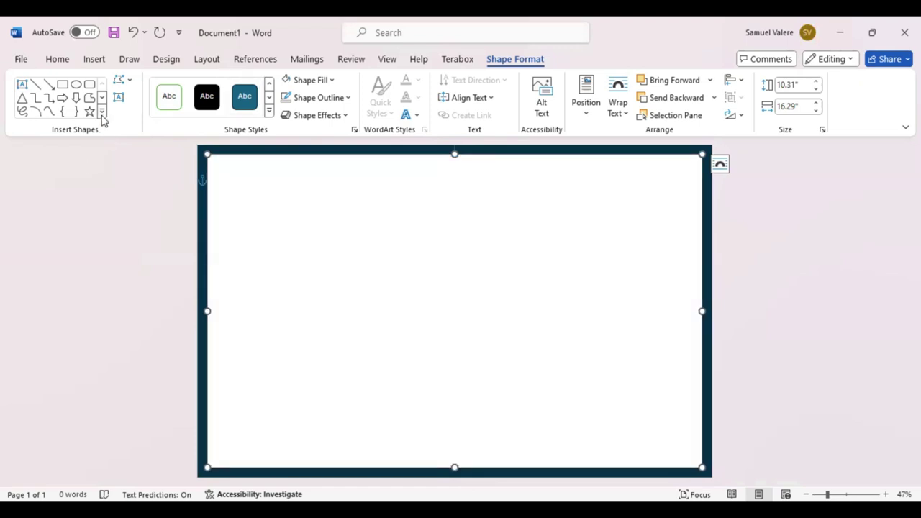
- Draw a right triangle on the right side and rotate it exactly 180°
left_click(102, 115)
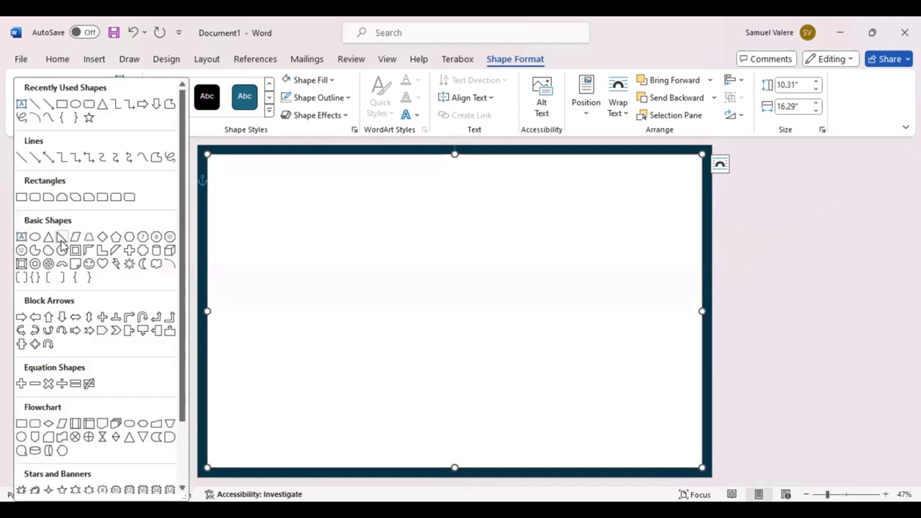
left_click(62, 245)
left_click_drag(530, 216, 674, 372)
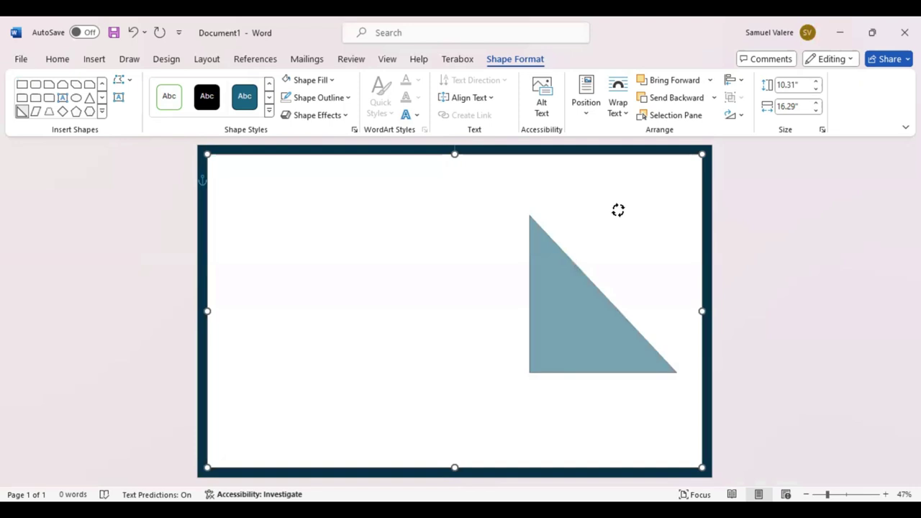
left_click_drag(600, 334, 605, 338)
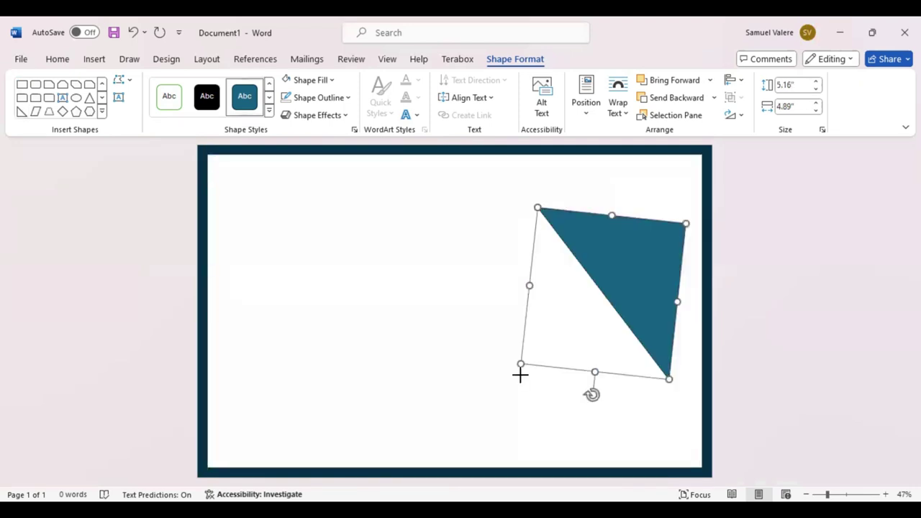
key("ctrl+z")
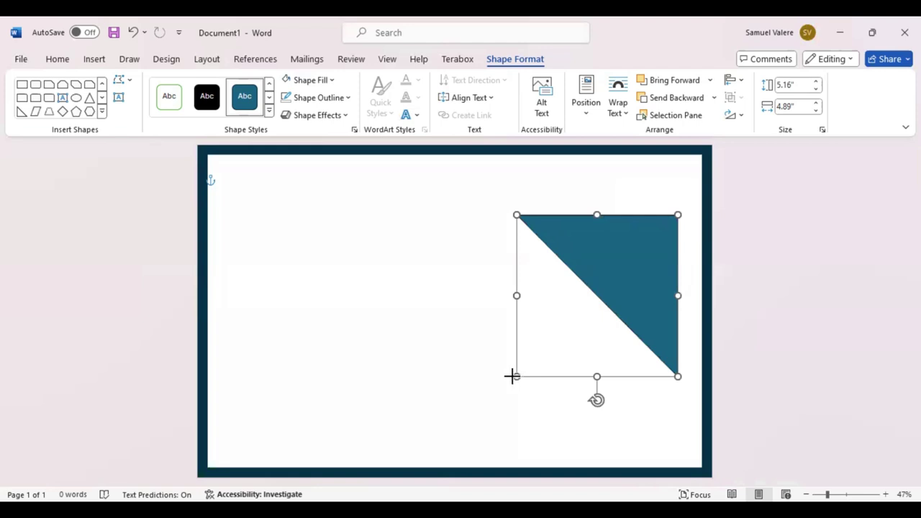
- Enlarge the triangle to 5.71" by 5.78" and fit it into the top-right corner
left_click_drag(515, 374, 512, 380)
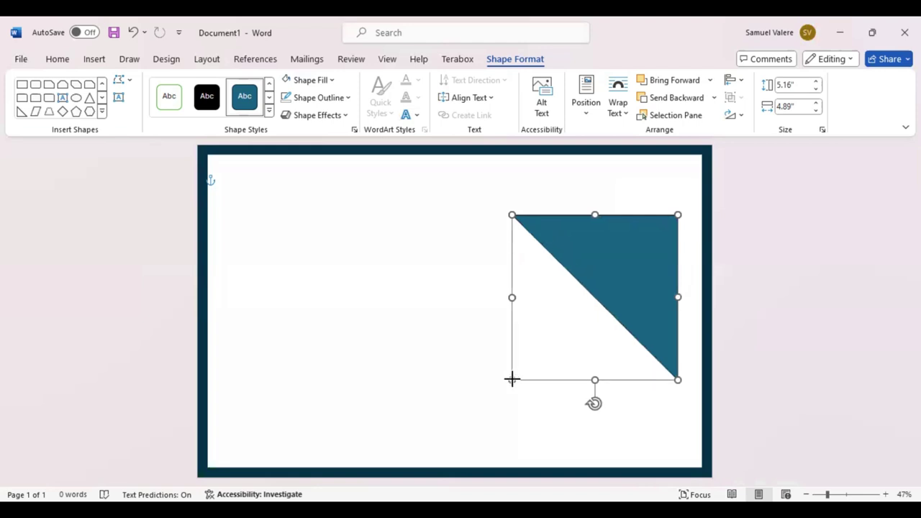
left_click_drag(625, 257, 659, 189)
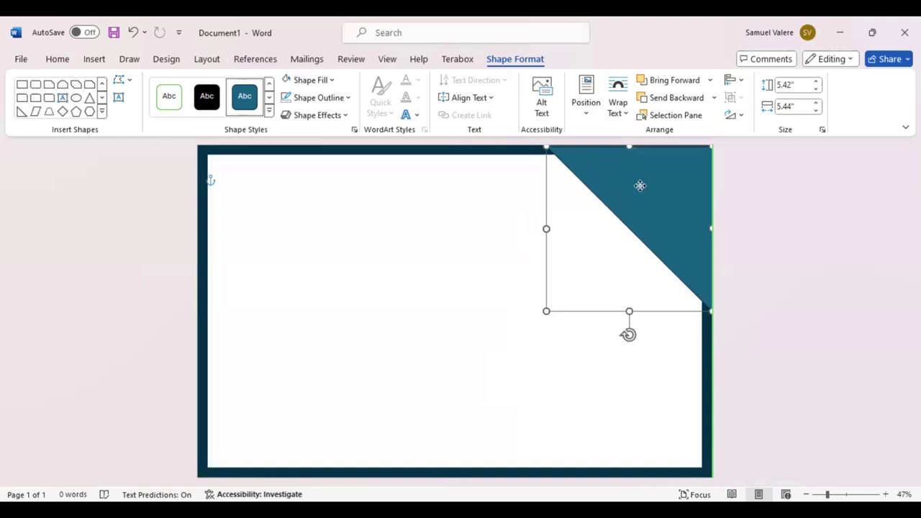
left_click_drag(639, 186, 641, 189)
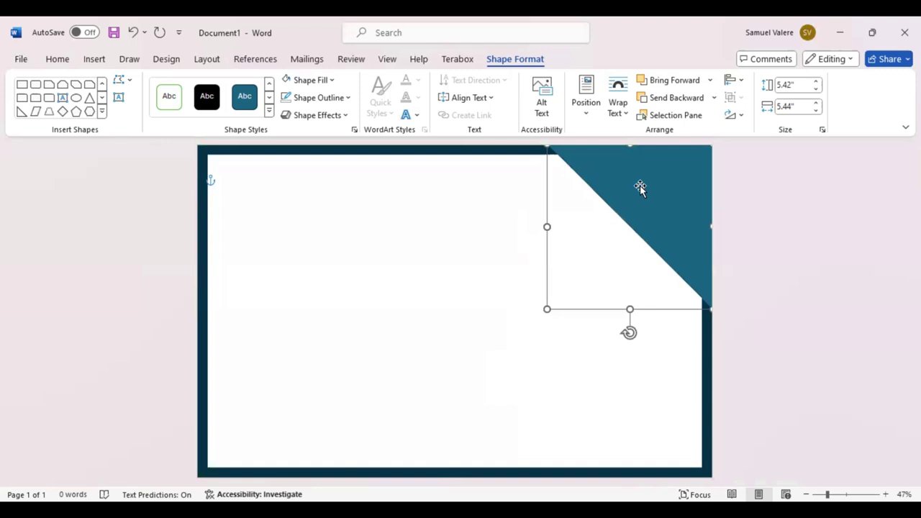
left_click_drag(547, 309, 537, 317)
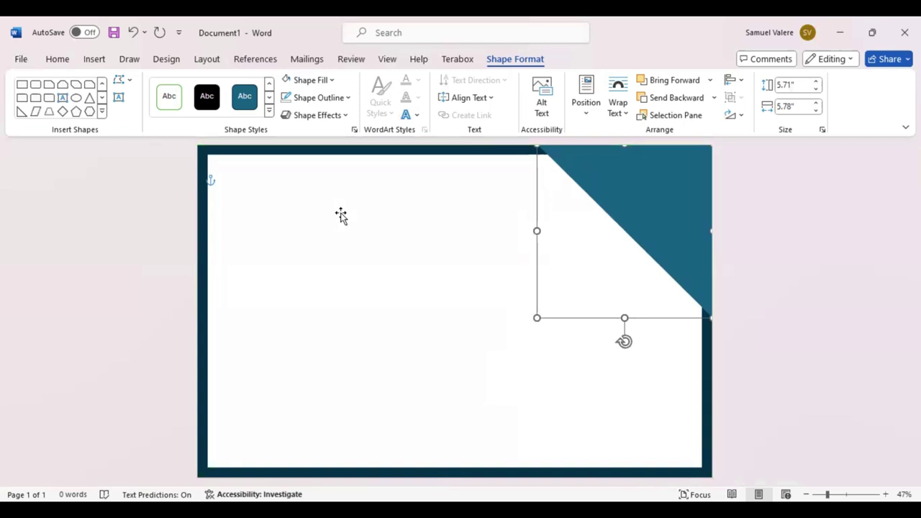
- Fill the corner triangle dark navy and resize it to leave a thin light-blue diagonal stripe
left_click(332, 80)
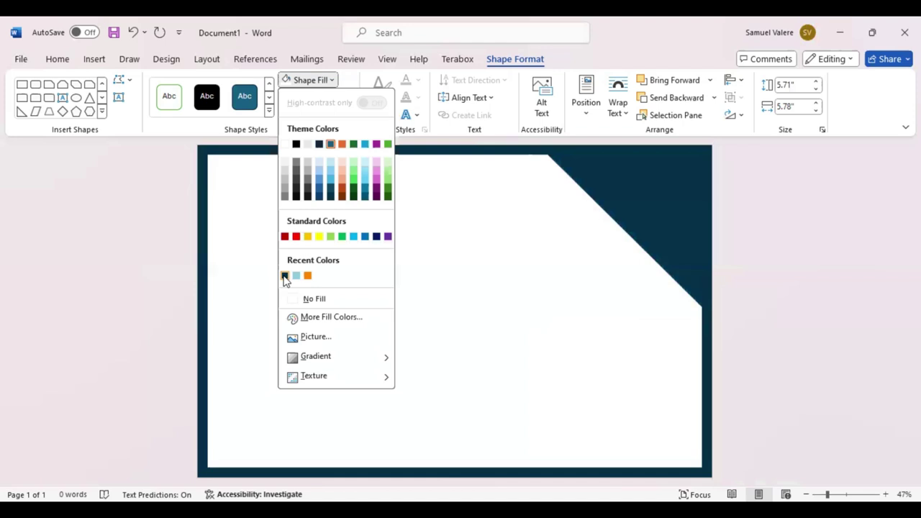
left_click(559, 233)
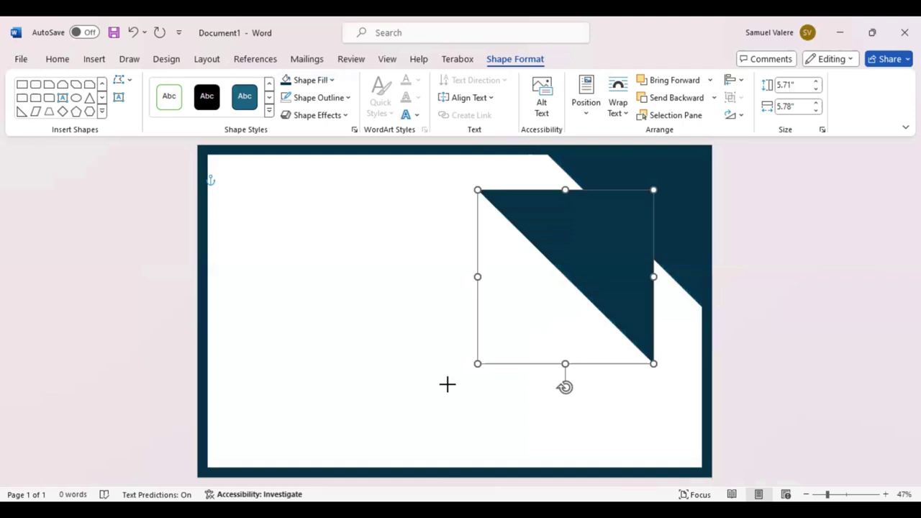
left_click_drag(477, 364, 442, 384)
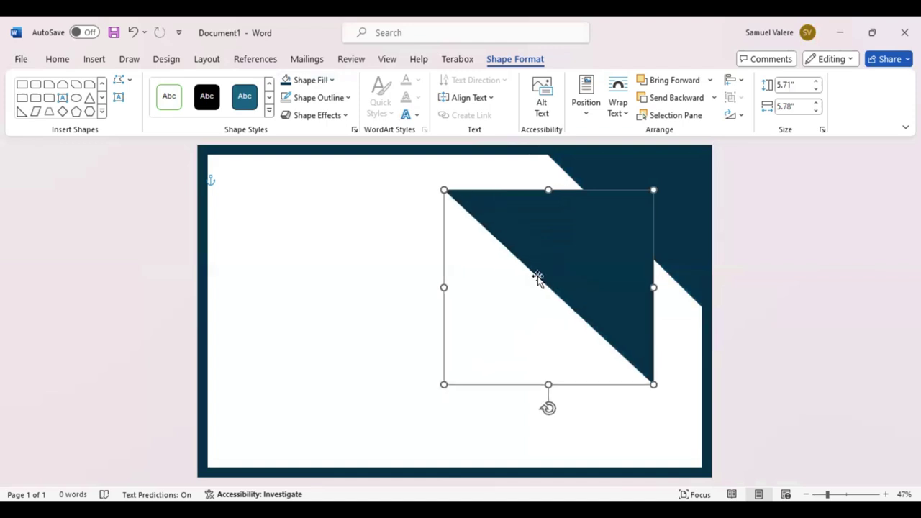
left_click_drag(538, 278, 619, 231)
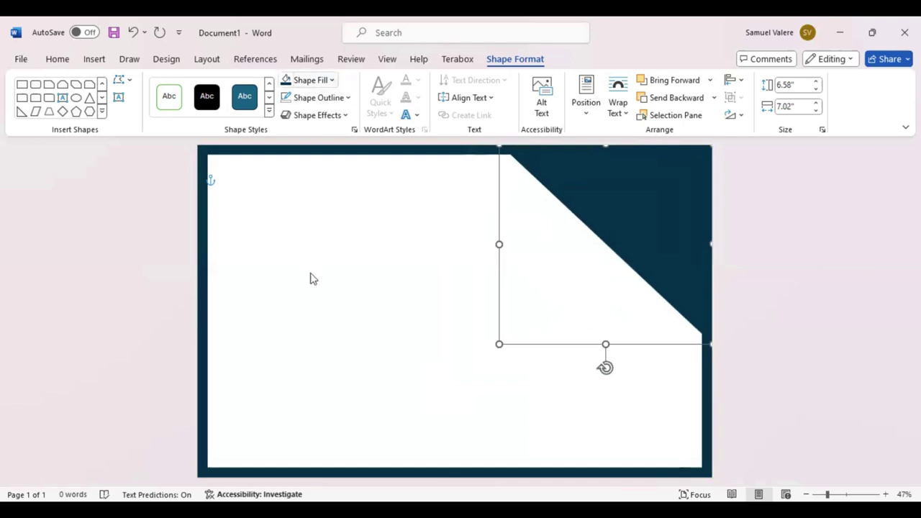
mouse_move(499, 344)
left_mouse_down()
mouse_move(507, 328)
mouse_move(532, 321)
left_mouse_up()
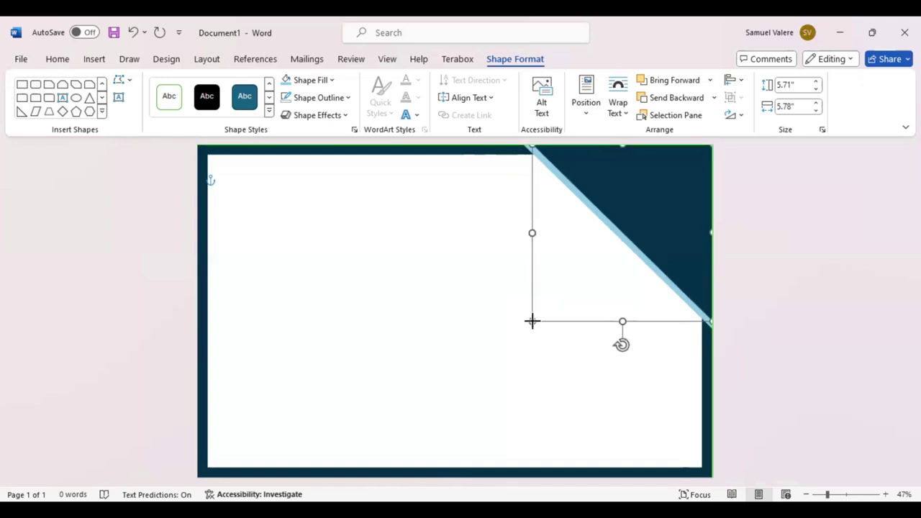
- Position the dark triangle just inside the top-right corner
left_click_drag(532, 321, 532, 321)
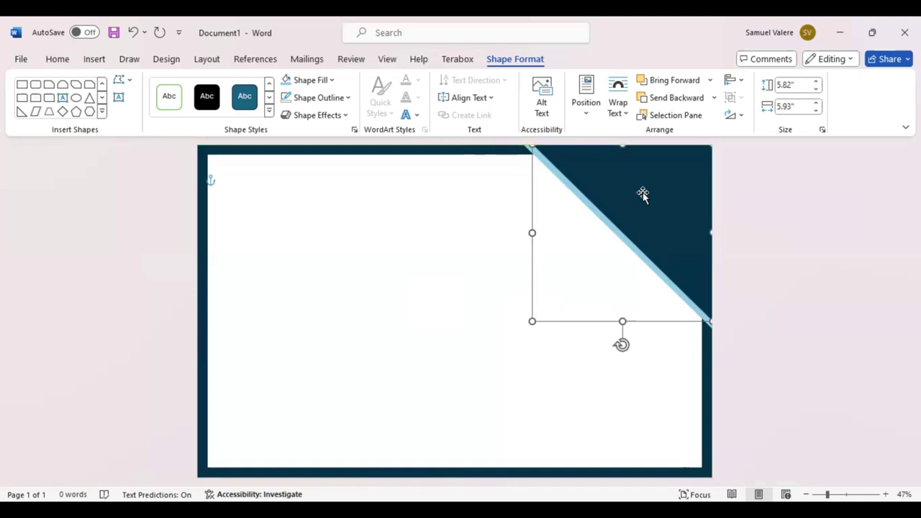
key("Right")
key("Down")
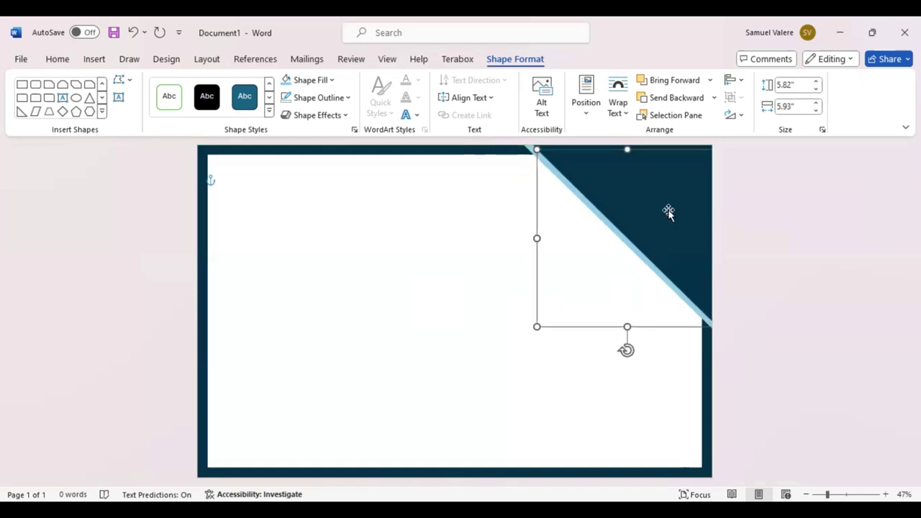
left_click_drag(625, 216, 625, 237)
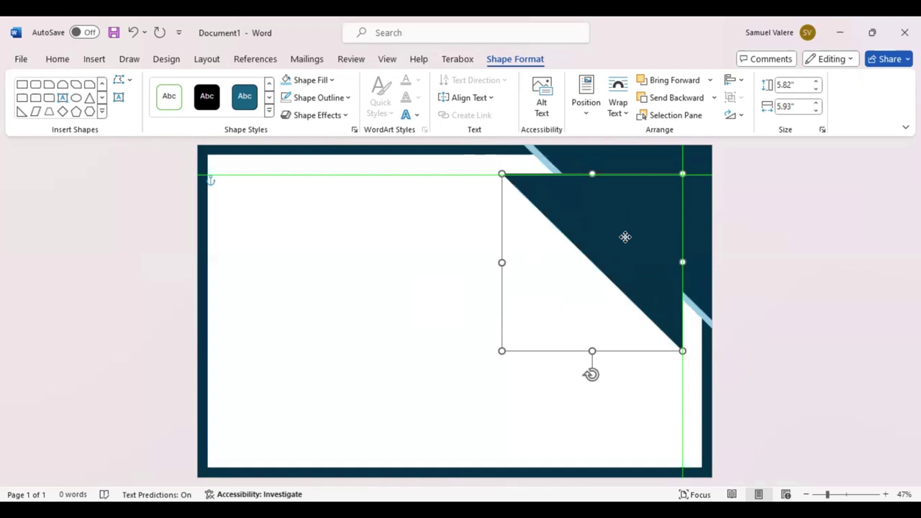
left_click_drag(624, 237, 625, 237)
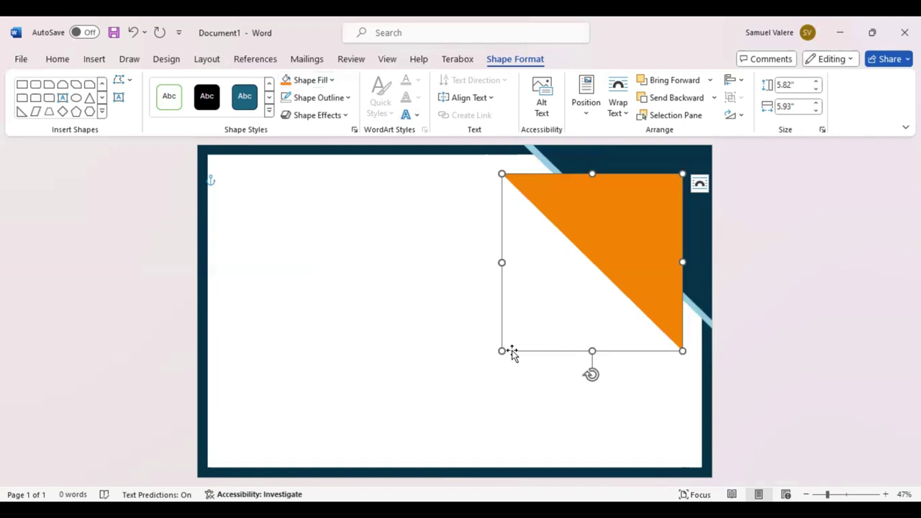
- Nudge the orange 5.82" by 5.93" triangle upward until flush in the corner
left_click_drag(517, 343, 530, 333)
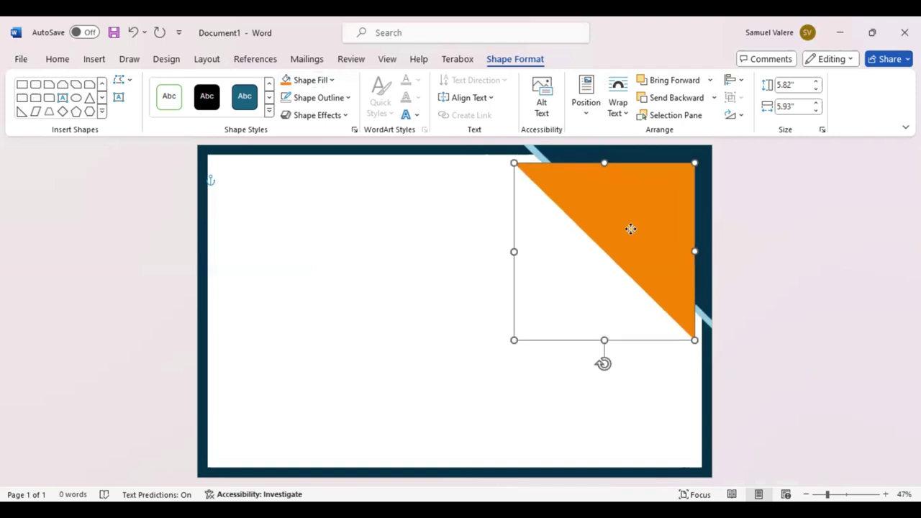
key("Up")
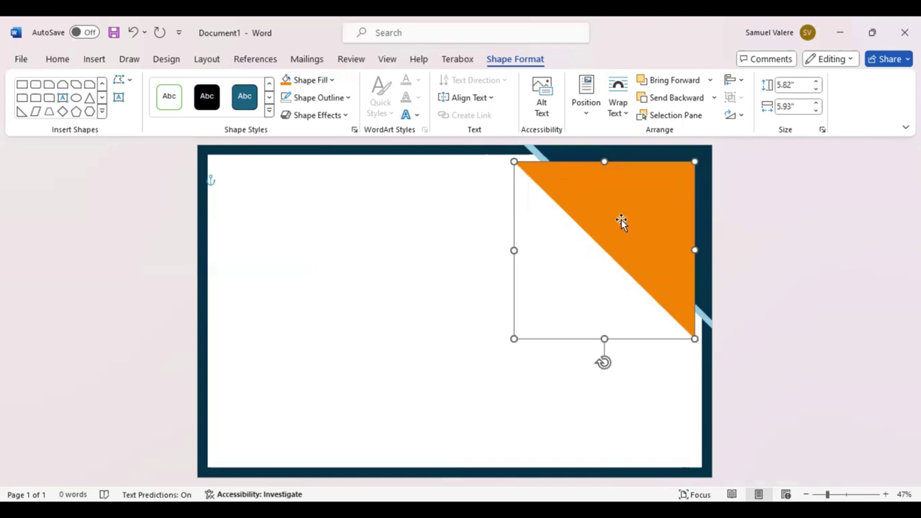
left_click(621, 222)
key("Up")
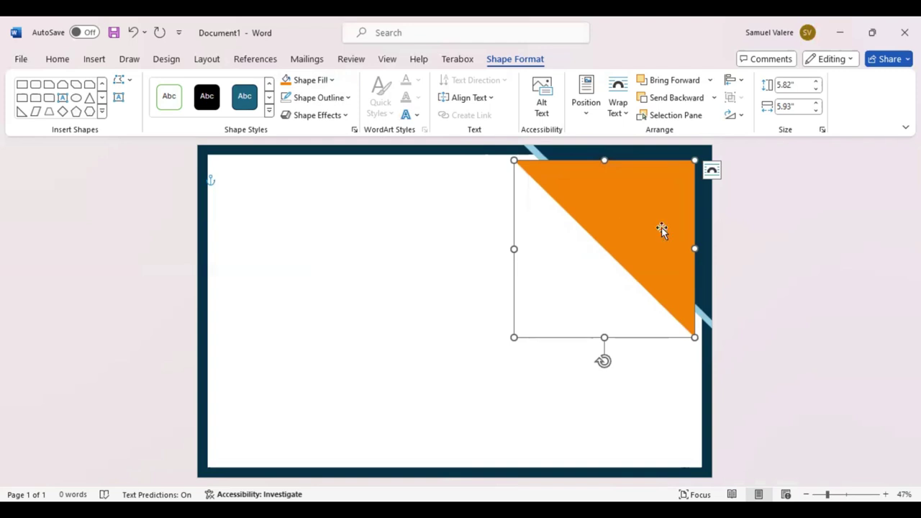
- Duplicate the orange triangle, fill the copy white, and offset it to leave a thin orange band
key("ctrl+d")
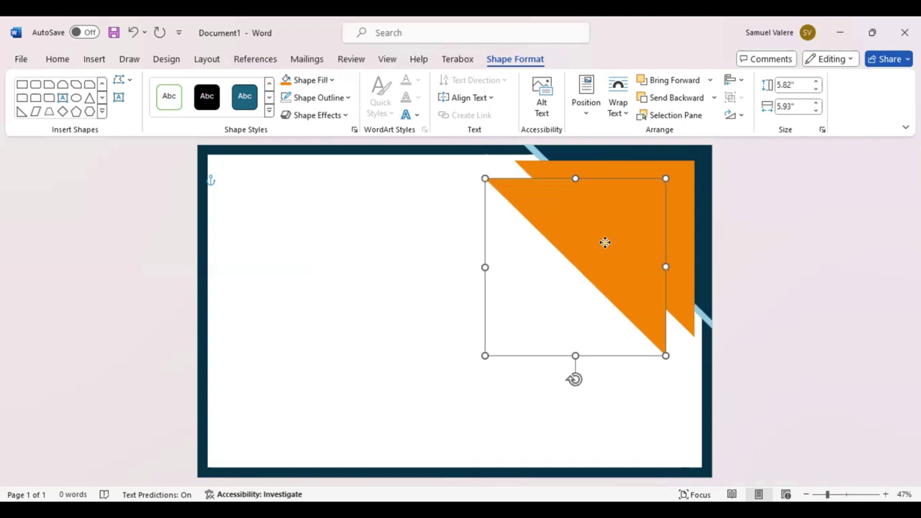
left_click_drag(605, 242, 616, 232)
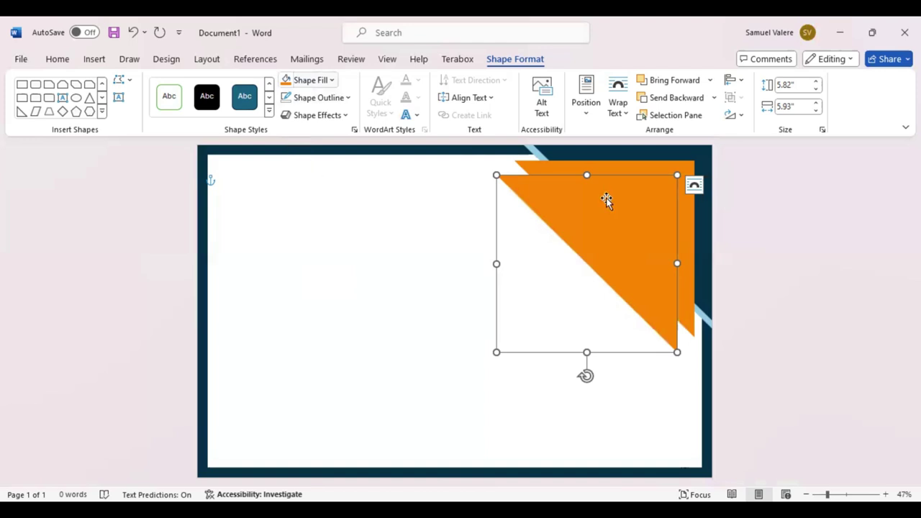
left_click_drag(607, 201, 609, 201)
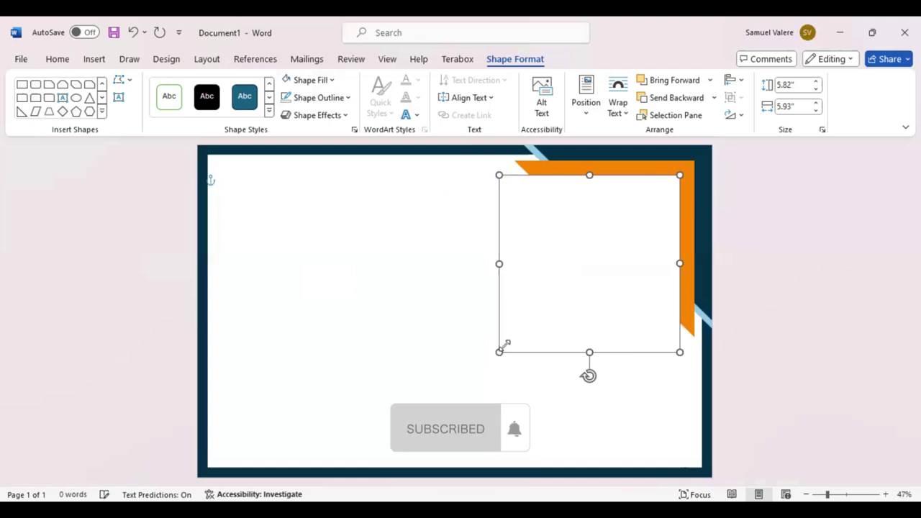
left_click_drag(507, 343, 504, 346)
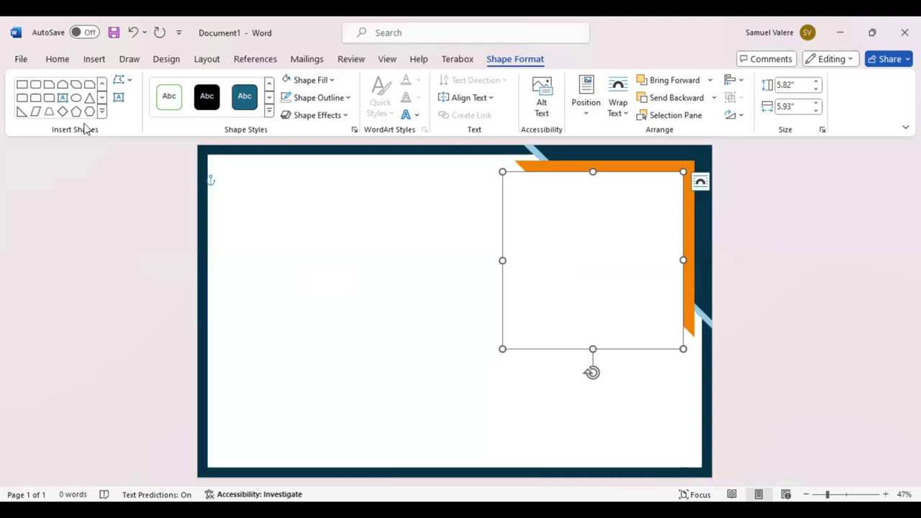
- Add a text box near the top reading 'Certificate' and centre the text
left_click(119, 97)
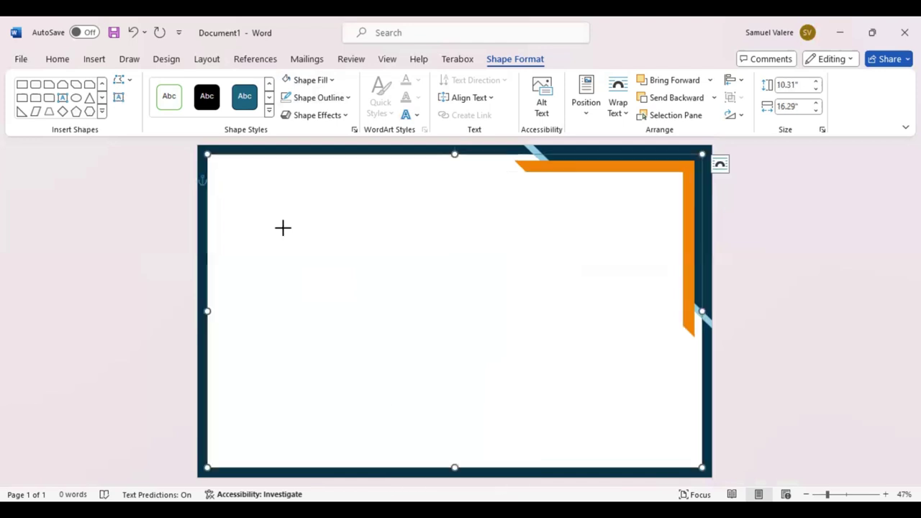
left_click_drag(283, 228, 519, 288)
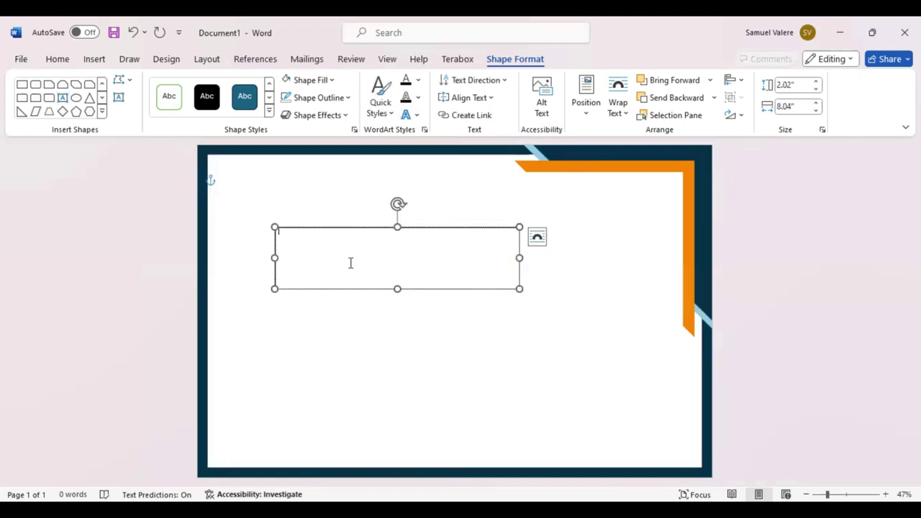
type("q")
type("erti")
type("ficate")
key("ctrl+a")
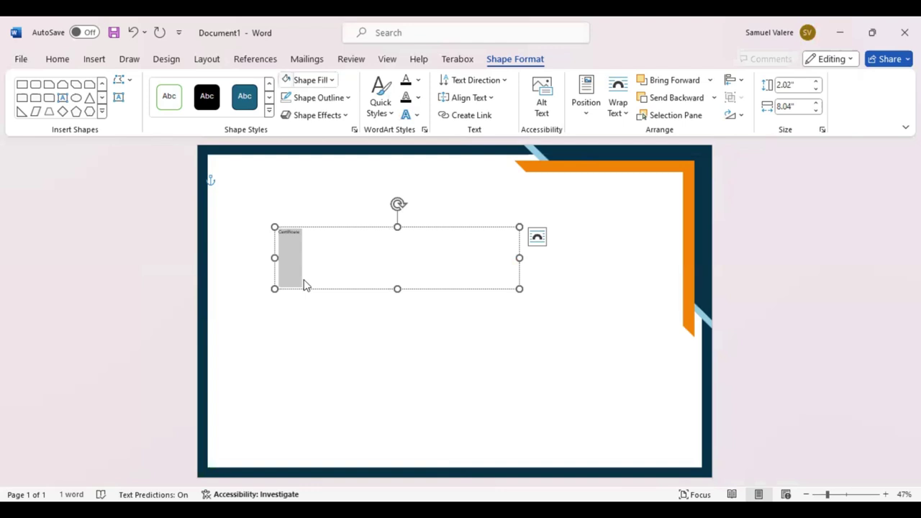
left_click(59, 61)
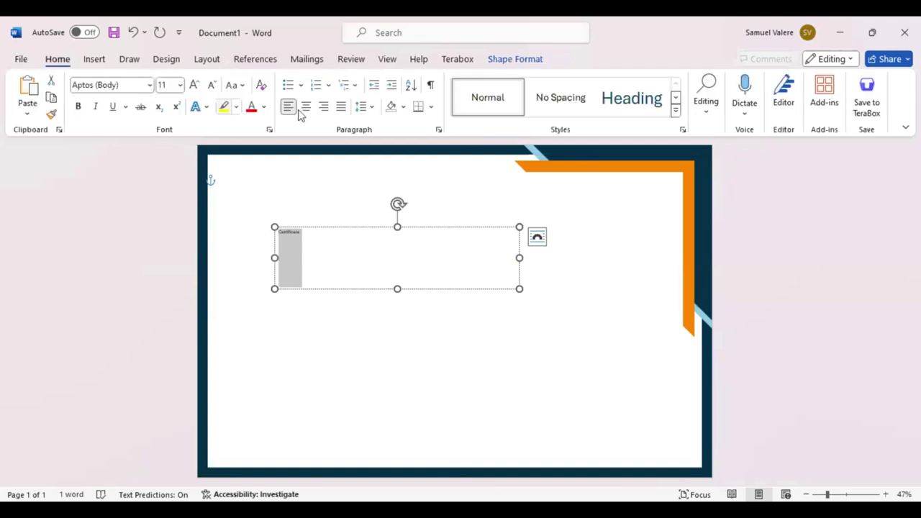
key("ctrl+e")
- Grow the title to 80 pt and set its font to Palace Script MT
left_click(194, 85)
left_click(194, 85)
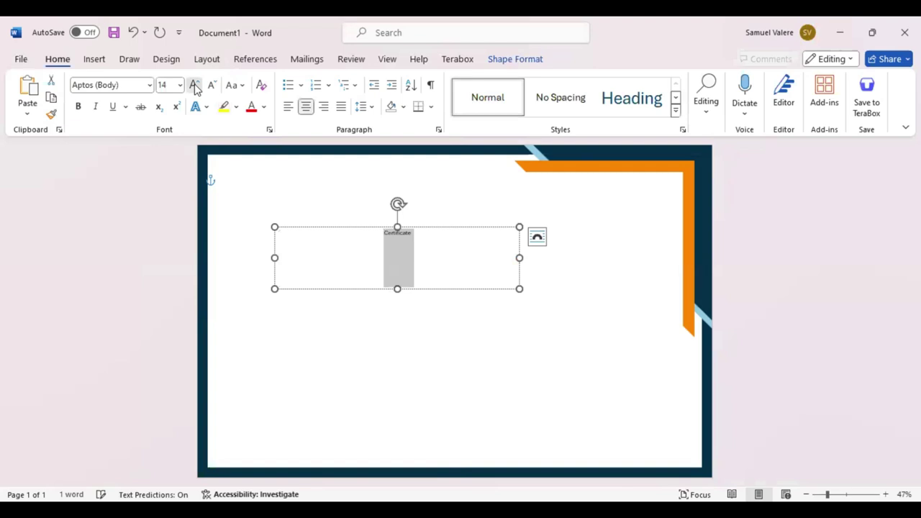
left_click(195, 85)
left_click(195, 84)
left_click(195, 85)
left_click(194, 85)
left_click(194, 85)
left_click(195, 85)
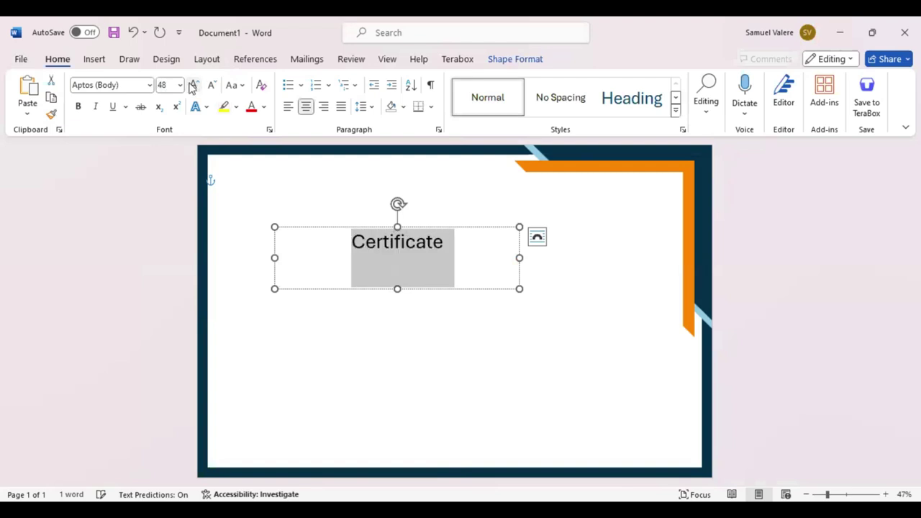
left_click(192, 85)
left_click(192, 85)
left_click(128, 85)
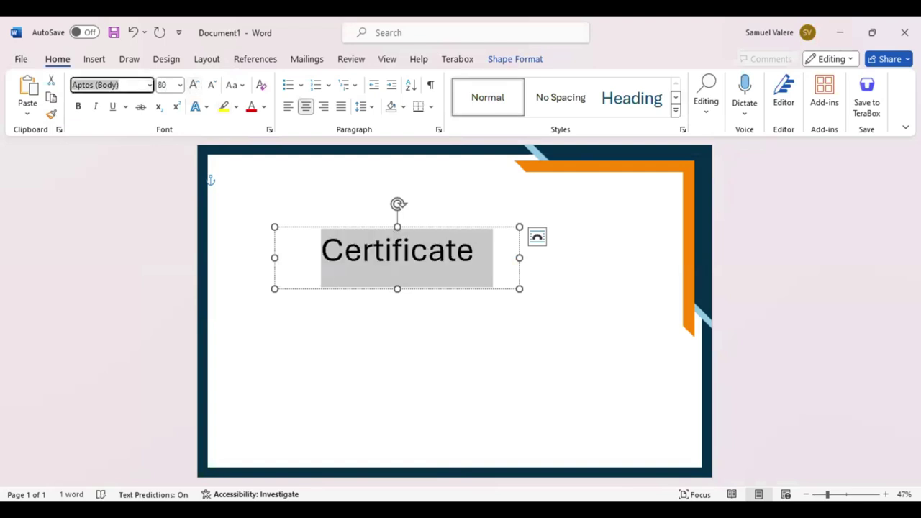
type("pt MT")
key("Return")
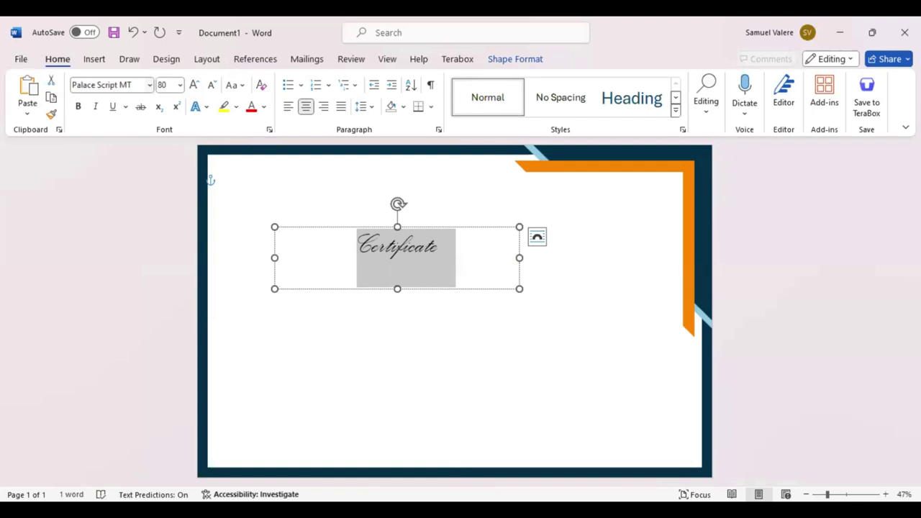
- Enlarge the script title to size 200 and select the title box
left_click(195, 85)
left_click(195, 85)
left_click(195, 84)
left_click(195, 85)
left_click(192, 85)
left_click(193, 85)
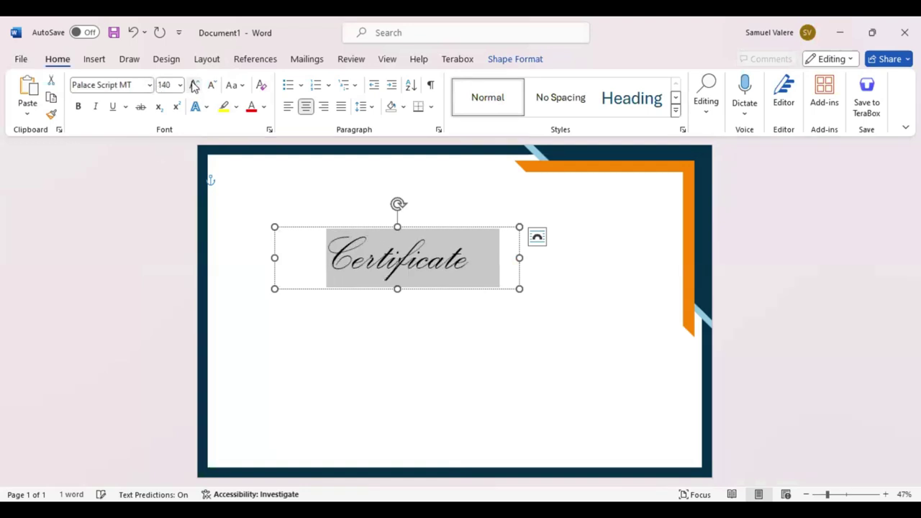
left_click(193, 85)
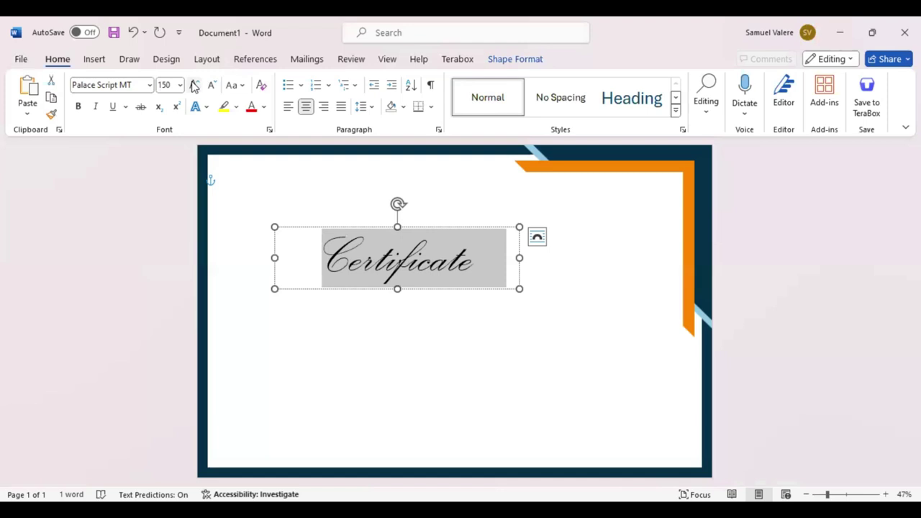
left_click(192, 85)
left_click(193, 85)
left_click(193, 85)
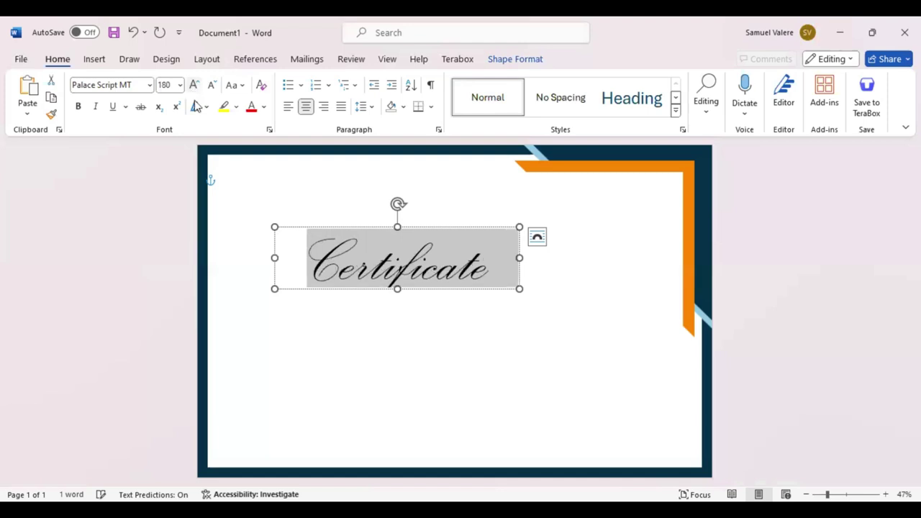
left_click(193, 85)
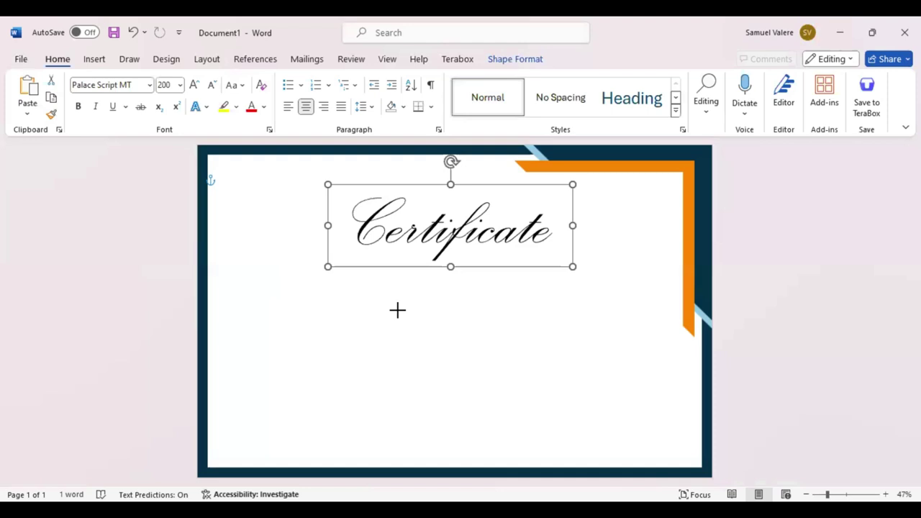
key("ctrl+Left")
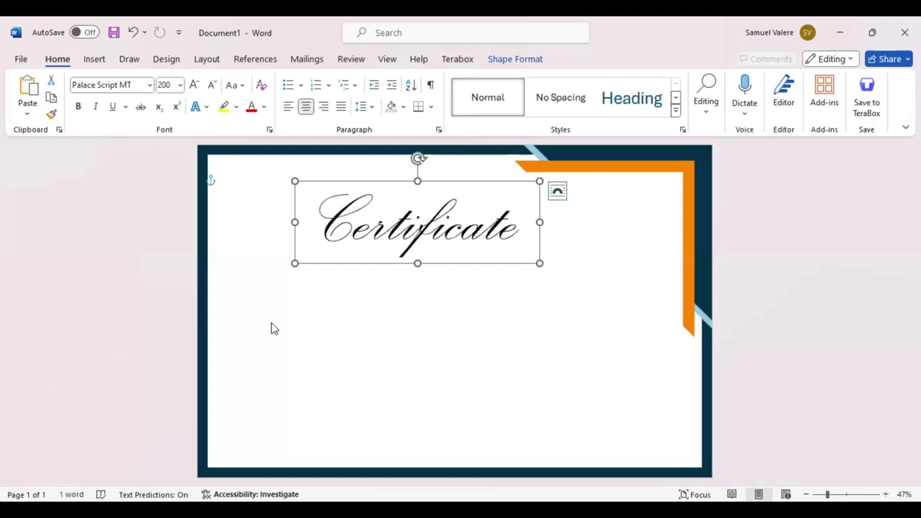
key("ctrl+z")
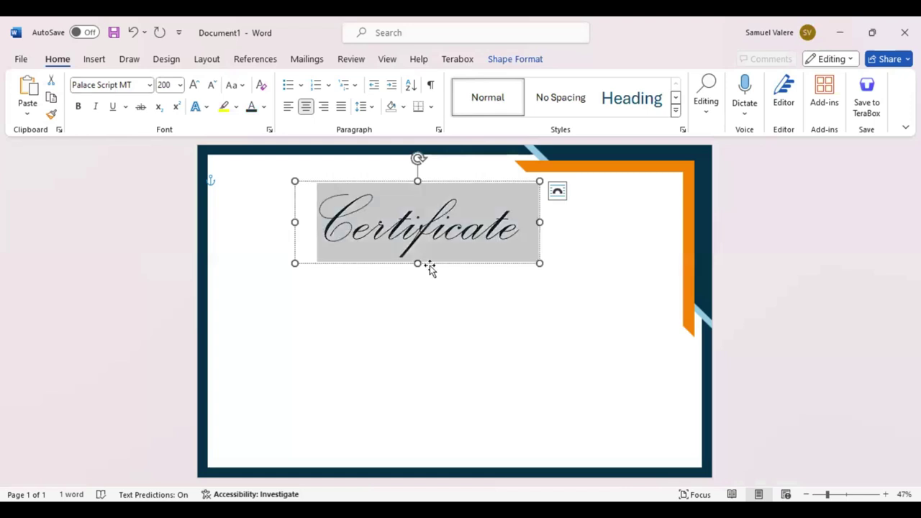
left_click(429, 265)
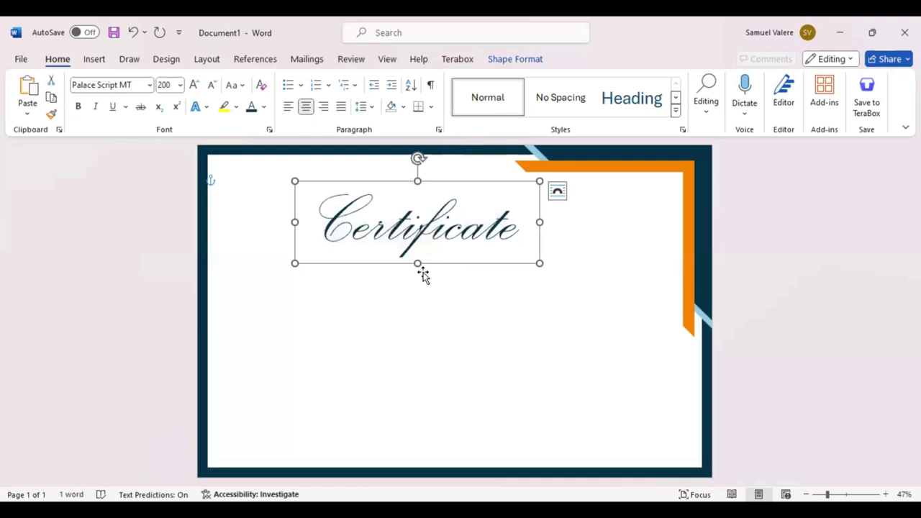
left_click(94, 59)
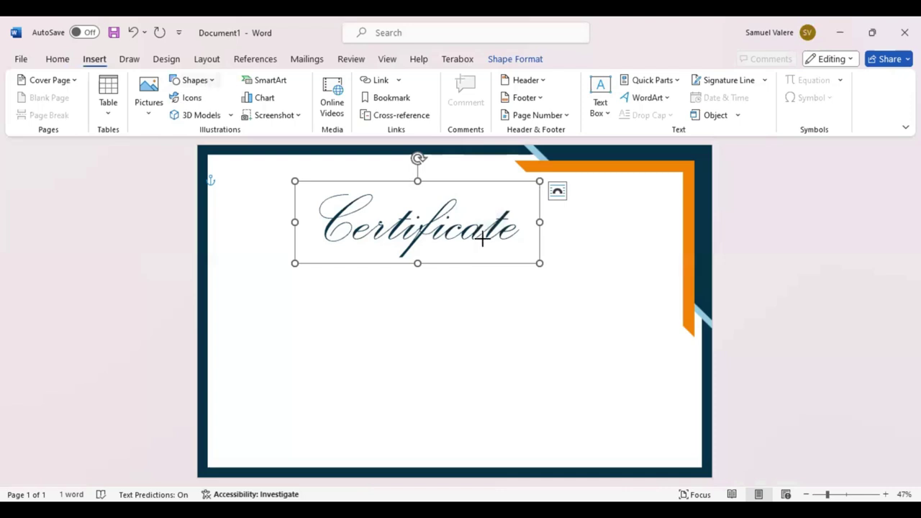
- Draw a 5.58" line under the title with a thicker weight, coloured orange
left_click_drag(344, 243, 504, 243)
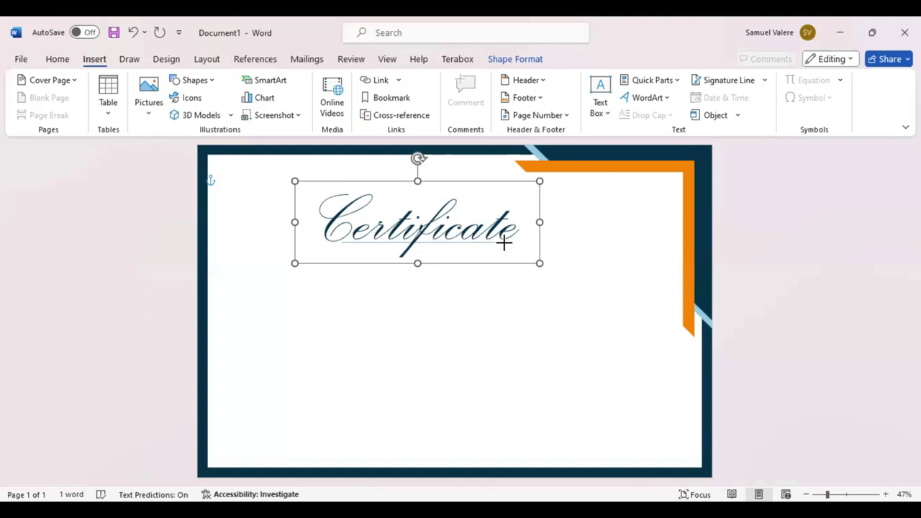
left_click_drag(504, 244, 504, 244)
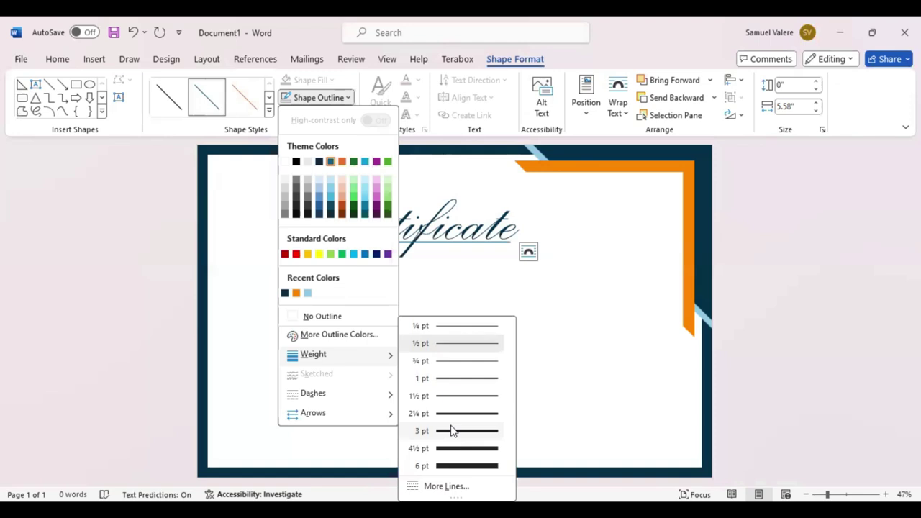
left_click(342, 99)
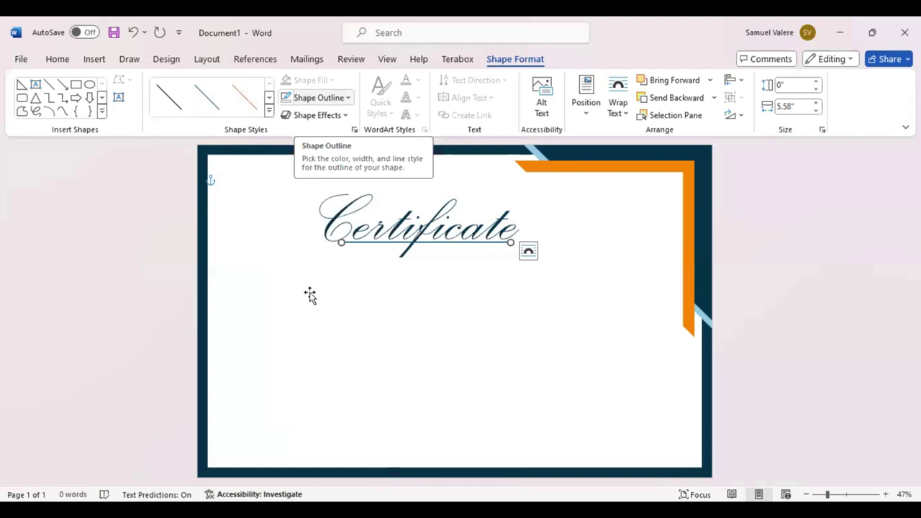
left_click(622, 180)
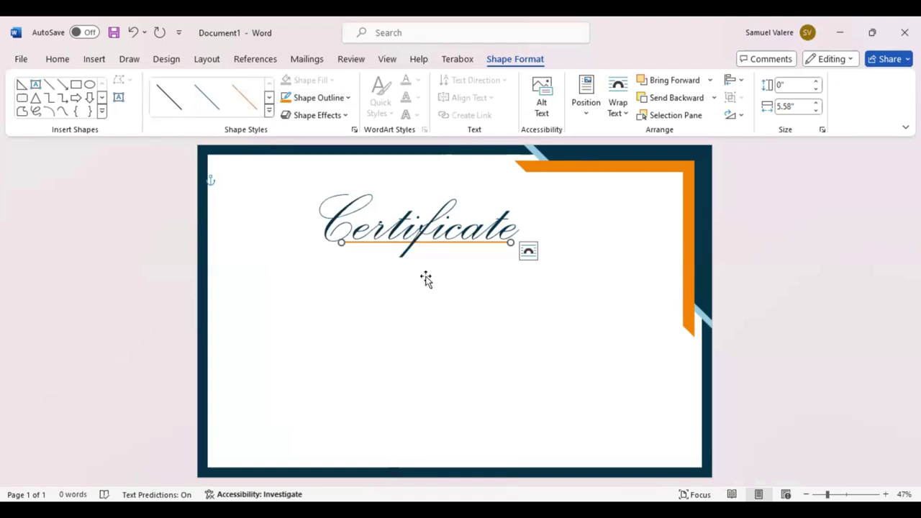
- Add a text box below the title reading 'This Certificate is Greatly Presented To' and select it
left_click(119, 97)
left_click_drag(306, 289, 544, 321)
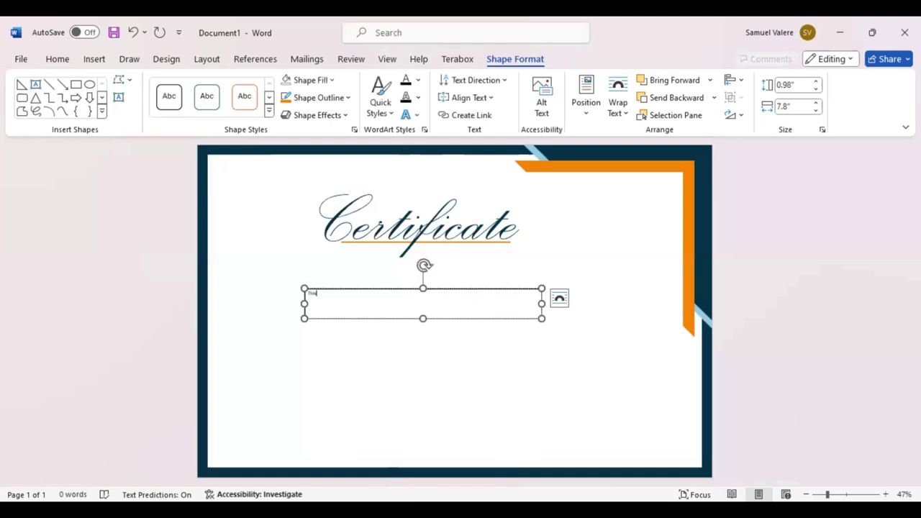
key("BackSpace")
key("BackSpace")
type("i")
type(" Cert")
type("ificat")
type("e")
type(" is")
type(" Gi")
type("en")
type(" to")
type("re")
type("ented")
type(" To")
left_click_drag(387, 303, 308, 301)
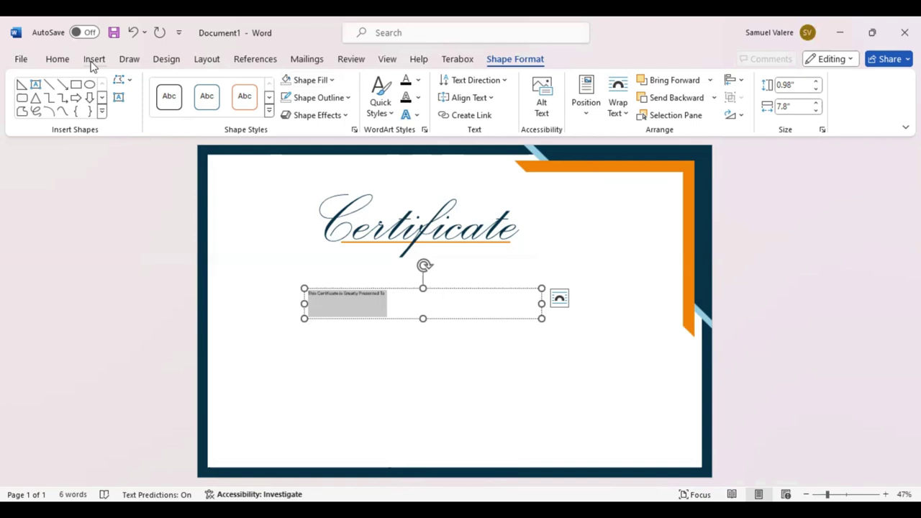
- Centre the presented-to sentence and set its font to Baskerville Old Face
key("alt+h")
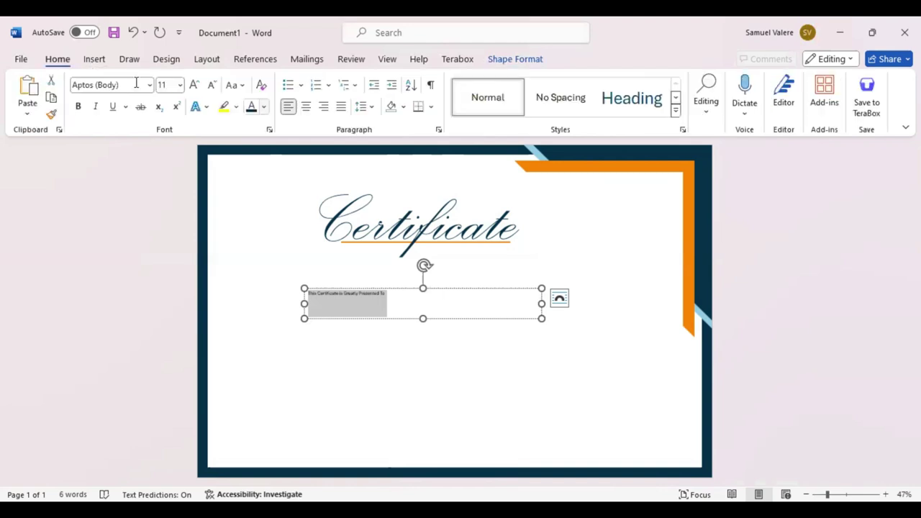
key("ctrl+e")
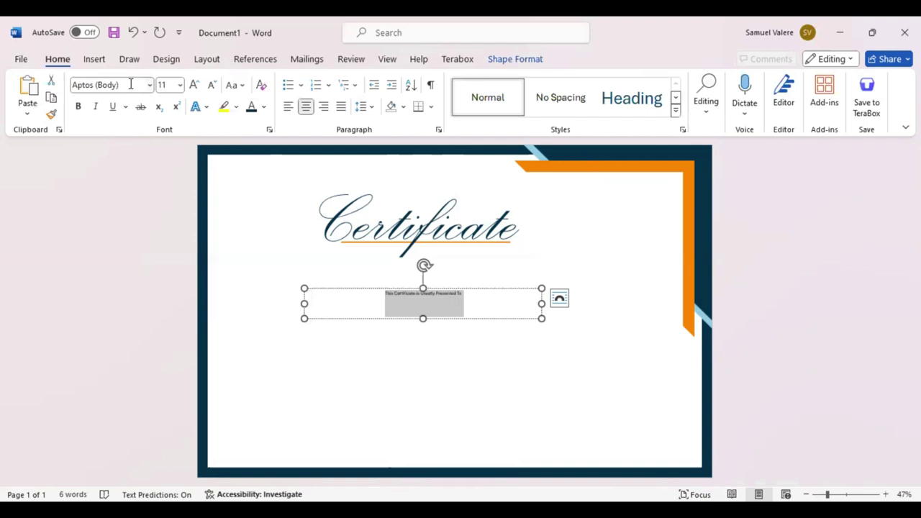
left_click(131, 84)
type("Baskerville Old Face")
key("Return")
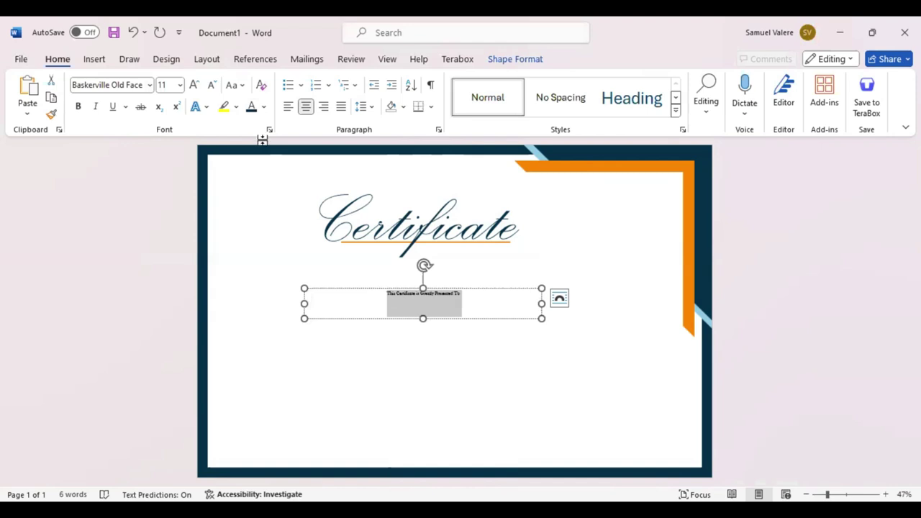
- Reduce the sentence to 18 pt and expand its character spacing by 6 pt
left_click(211, 86)
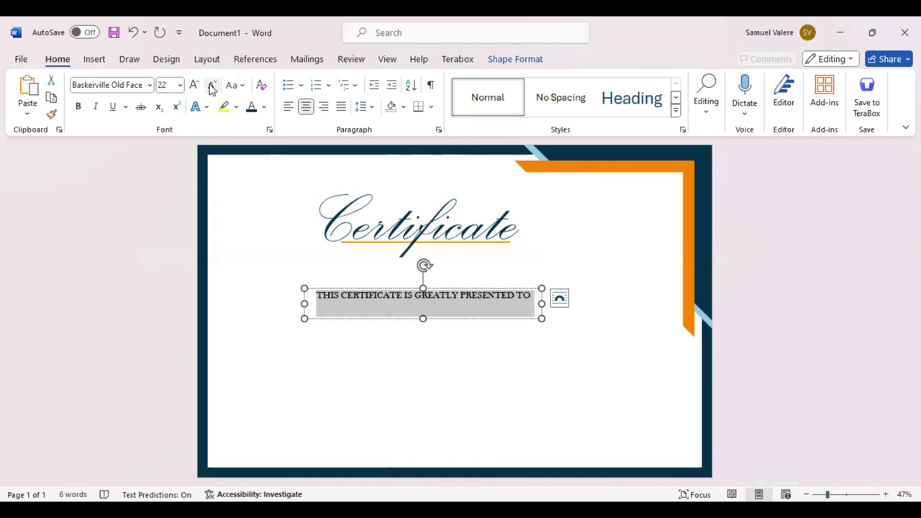
left_click(211, 87)
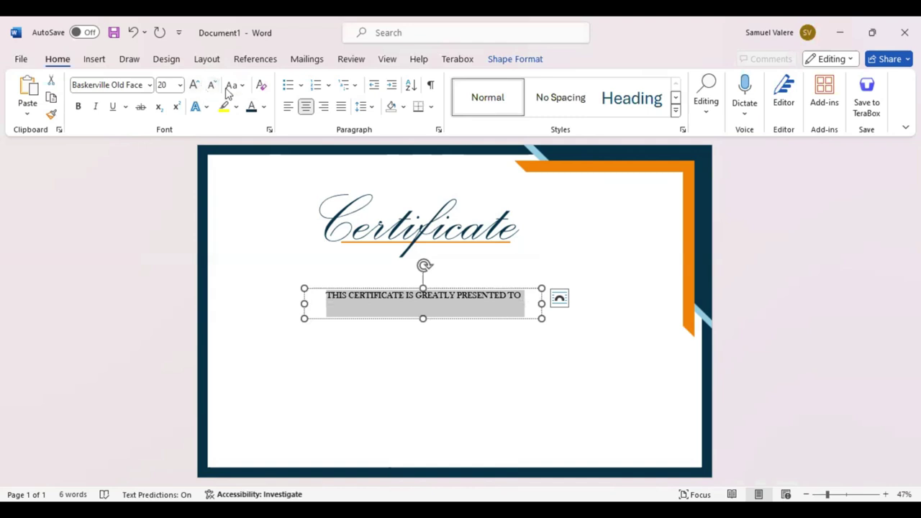
left_click(211, 86)
left_click(270, 130)
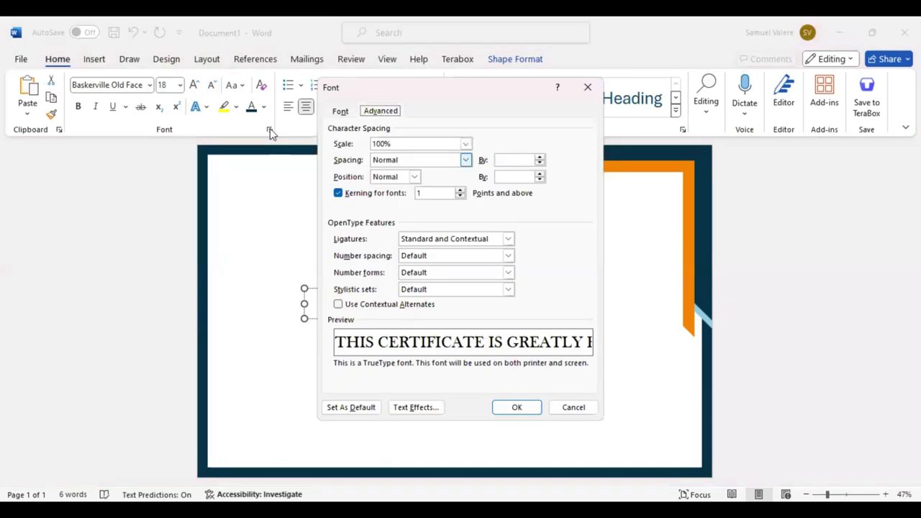
key("alt+Down")
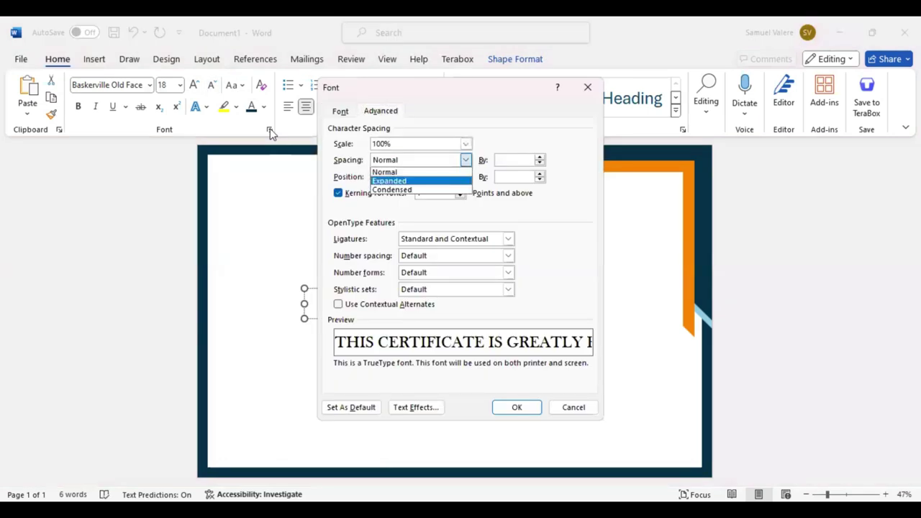
key("Return")
type("6")
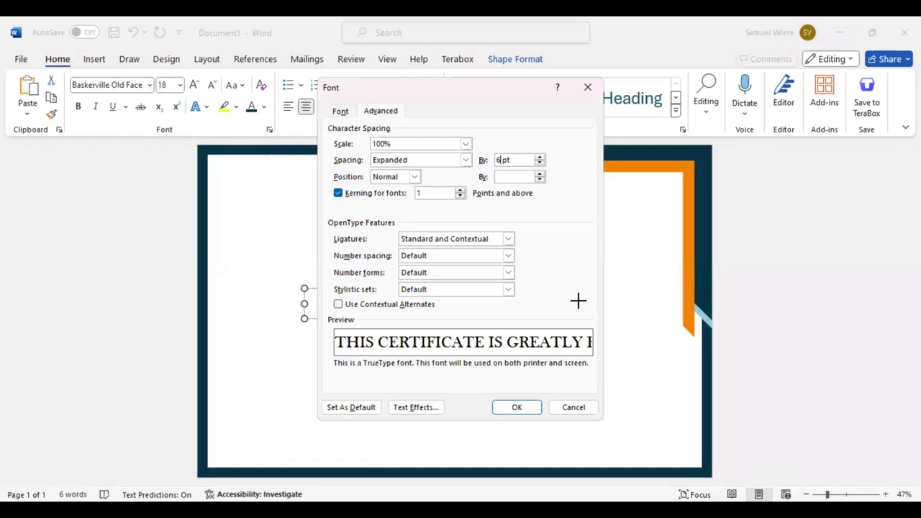
key("Return")
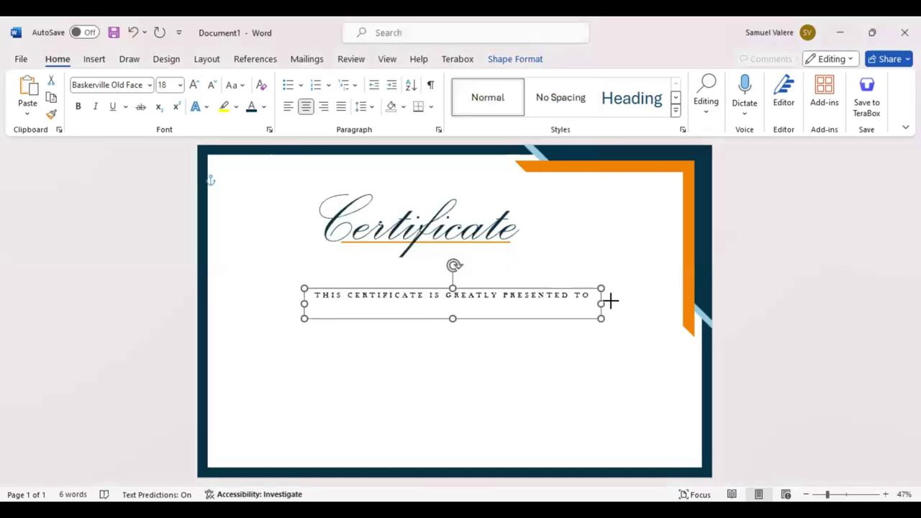
- Shorten the subtitle box and place it on the page's centre line beneath the Certificate title
left_click_drag(462, 319, 460, 304)
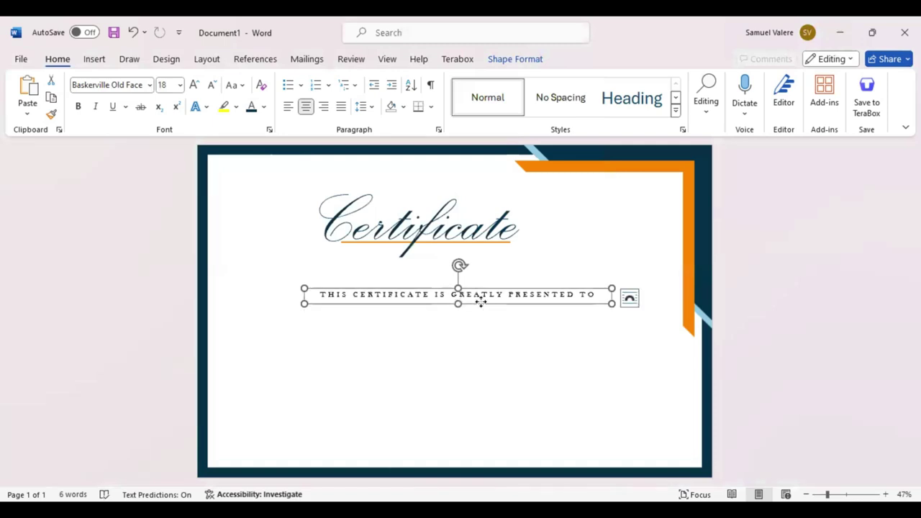
left_click_drag(481, 302, 416, 266)
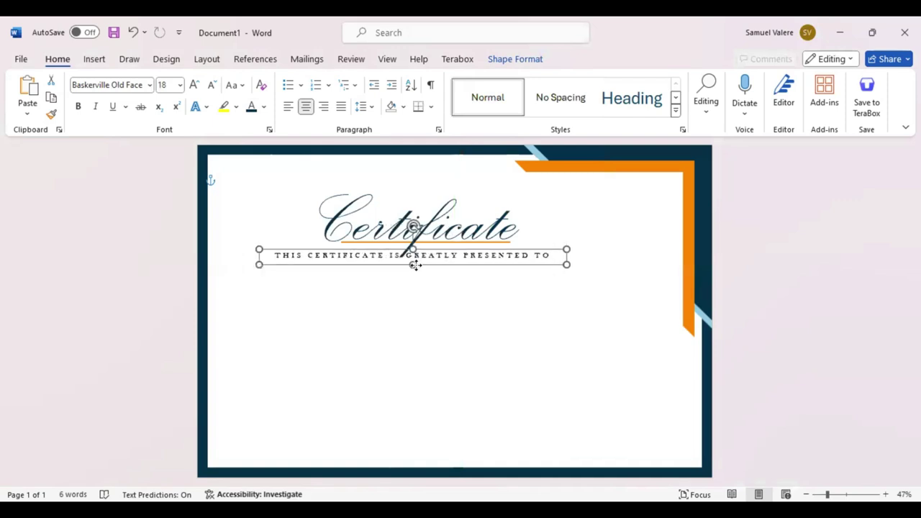
key("ctrl+Right")
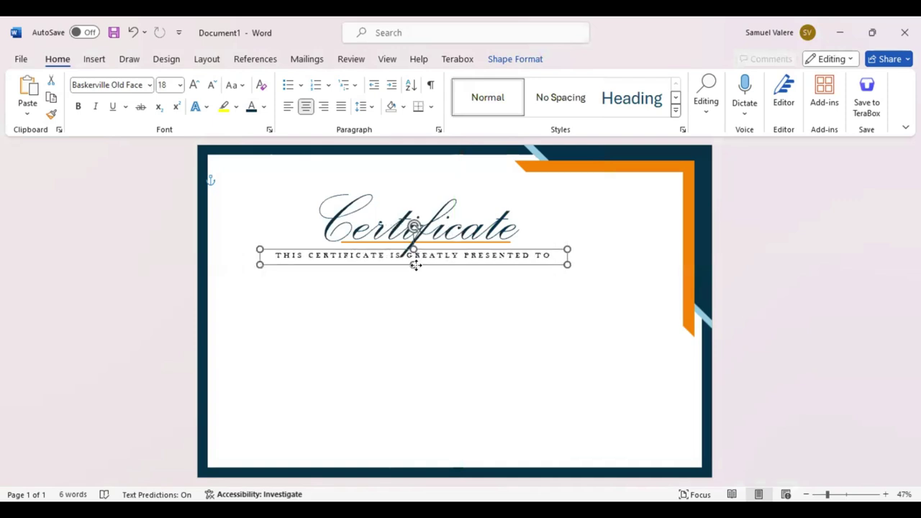
key("Right")
key("Right")
key("Right")
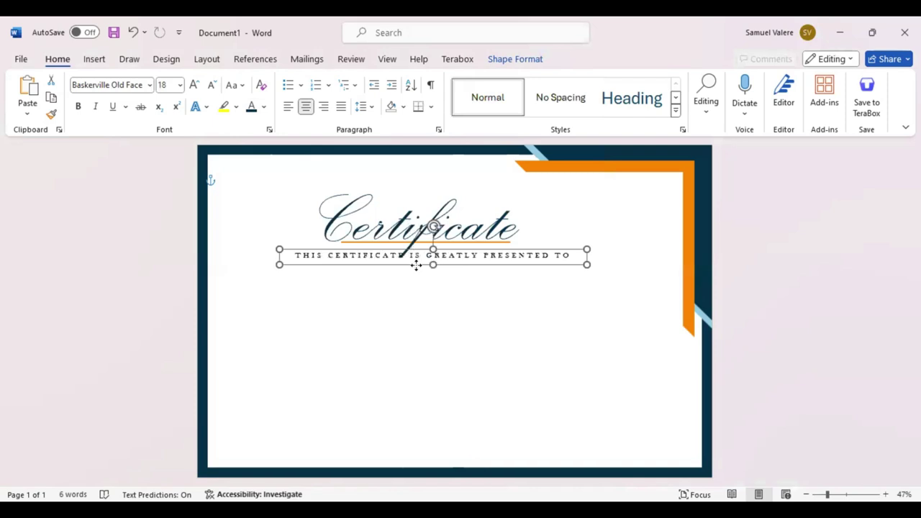
key("Right")
key("Right")
key("Right")
key("Down")
key("Down")
key("Down")
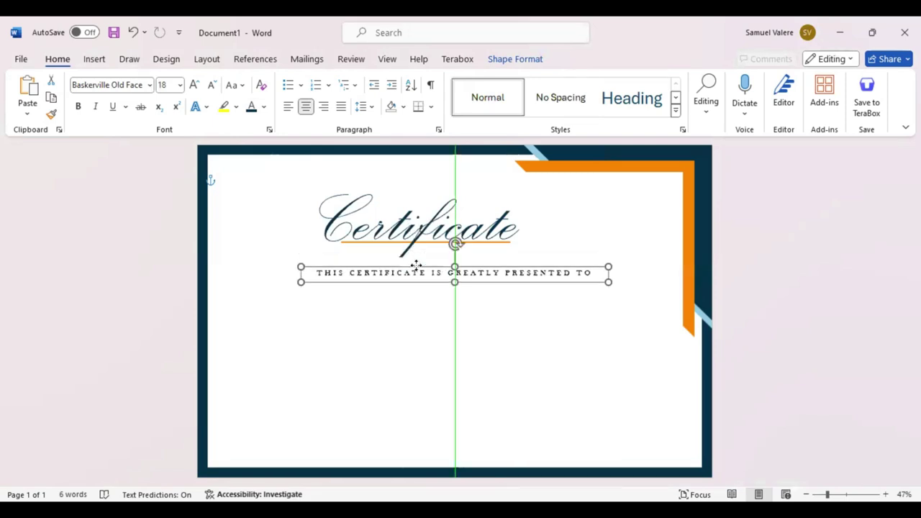
key("ctrl+Down")
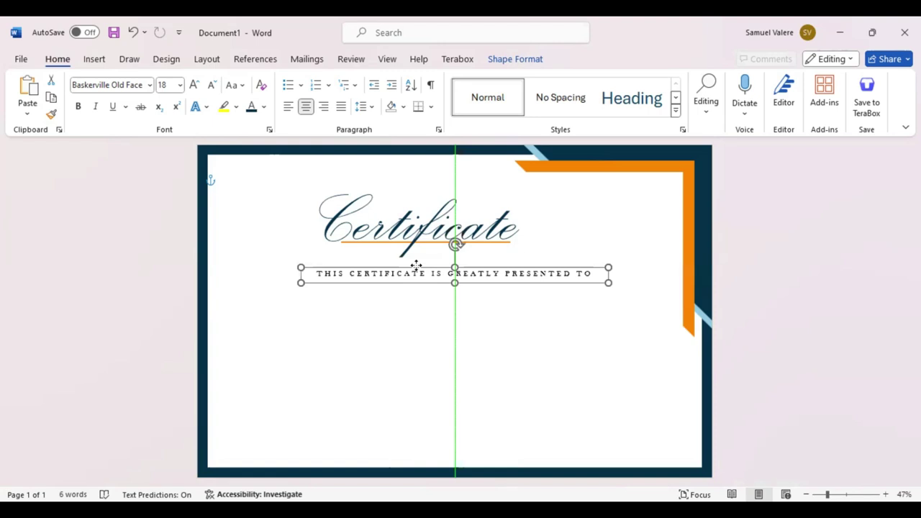
left_click(417, 263)
left_click_drag(416, 266, 471, 180)
left_click(417, 265)
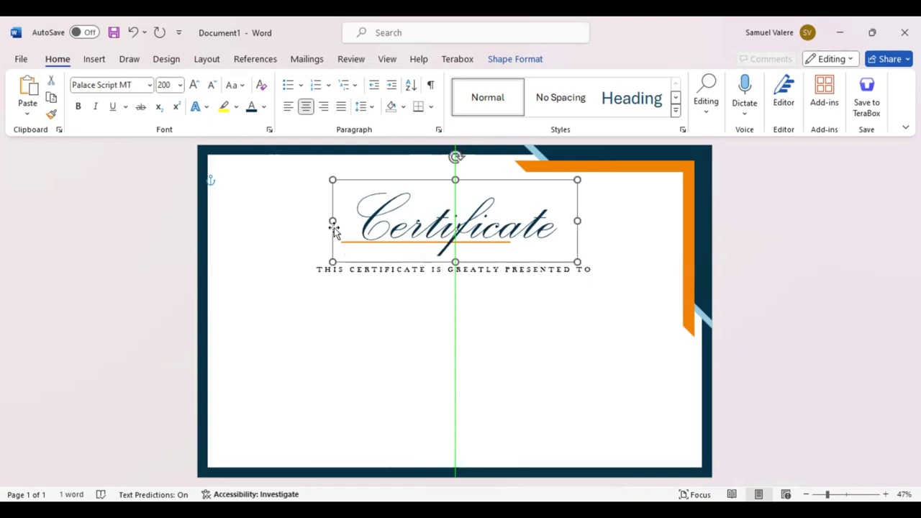
- Resize the Certificate title box and centre it on the page
left_click_drag(332, 222, 347, 245)
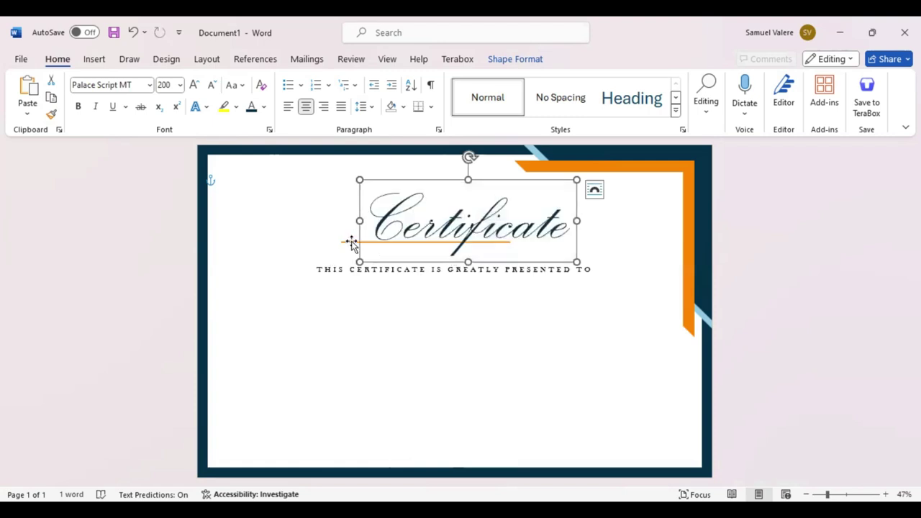
left_click(352, 244)
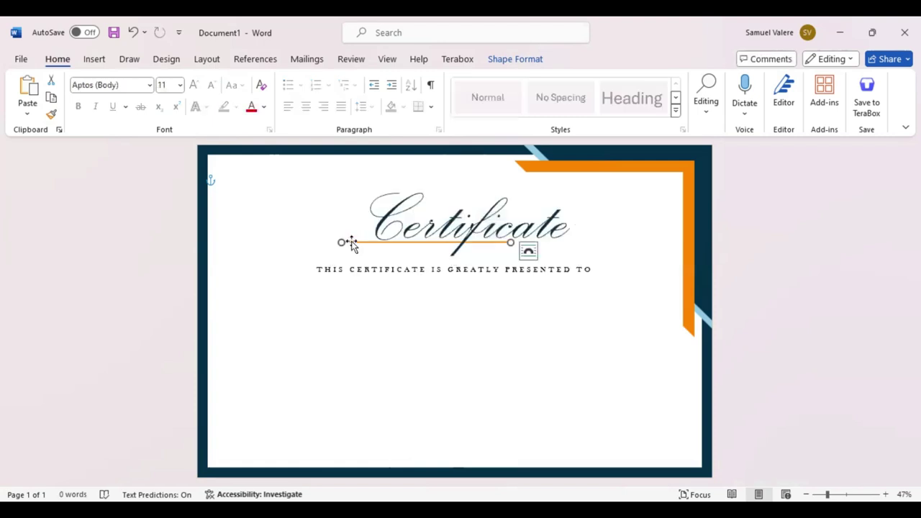
key("ctrl+z")
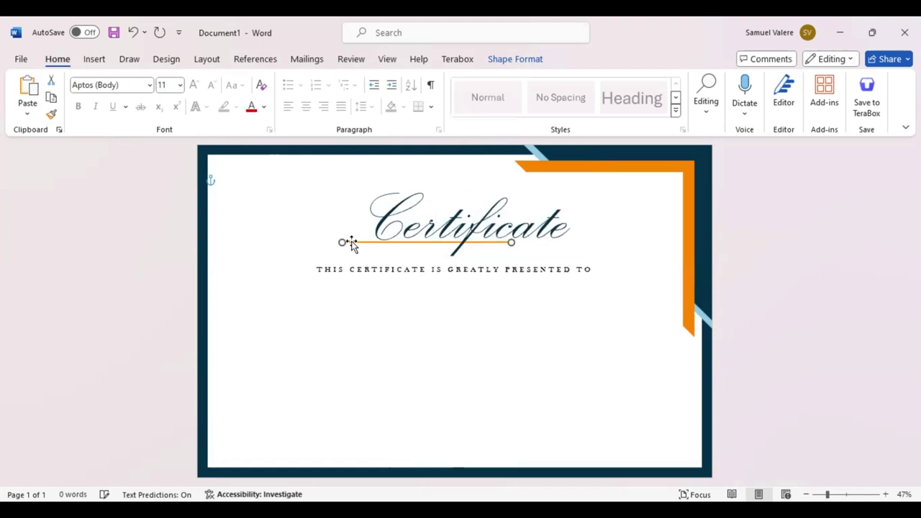
key("ctrl+z")
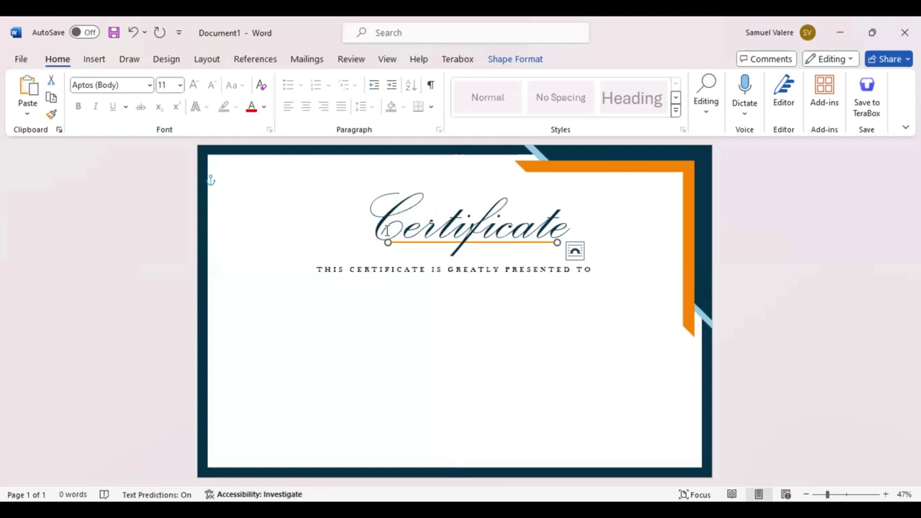
left_click(431, 184)
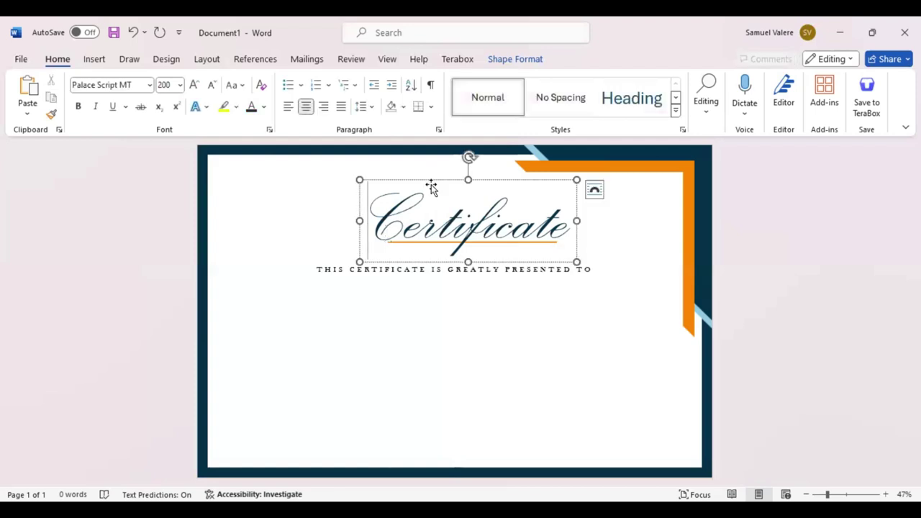
left_click_drag(359, 221, 349, 221)
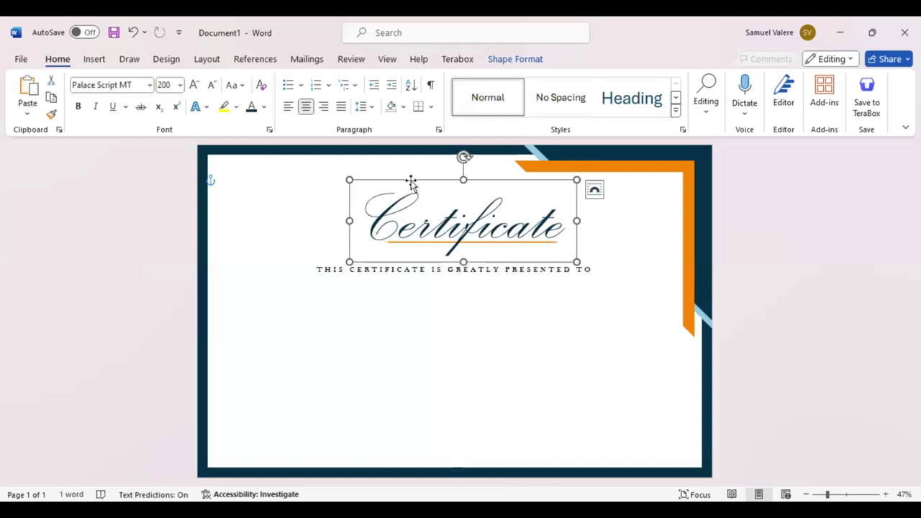
left_click_drag(402, 179, 399, 182)
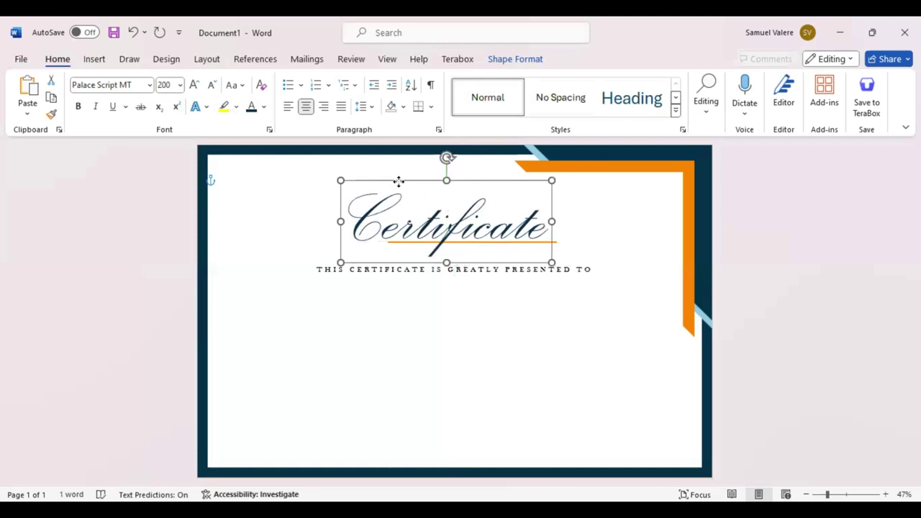
- Nudge the orange underline beneath the title and paste a copy of the title box
left_click(555, 243)
left_click_drag(555, 243, 554, 243)
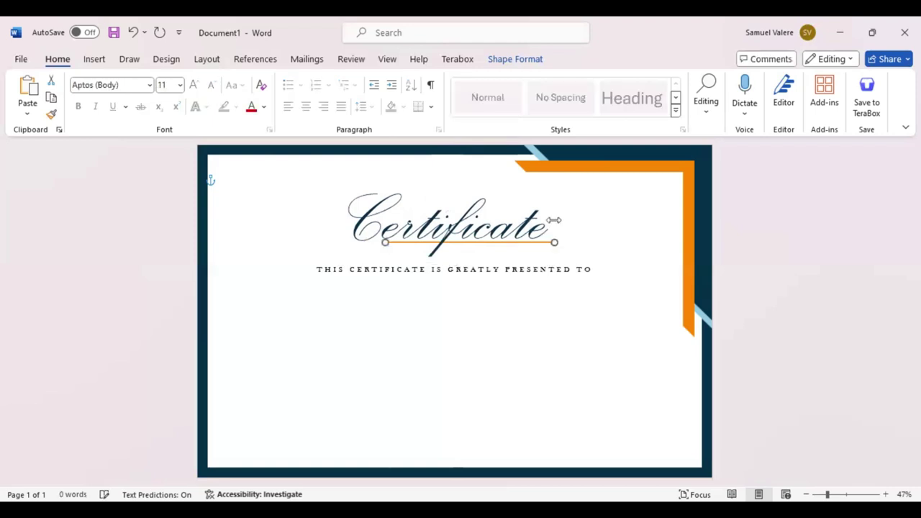
left_click(559, 220)
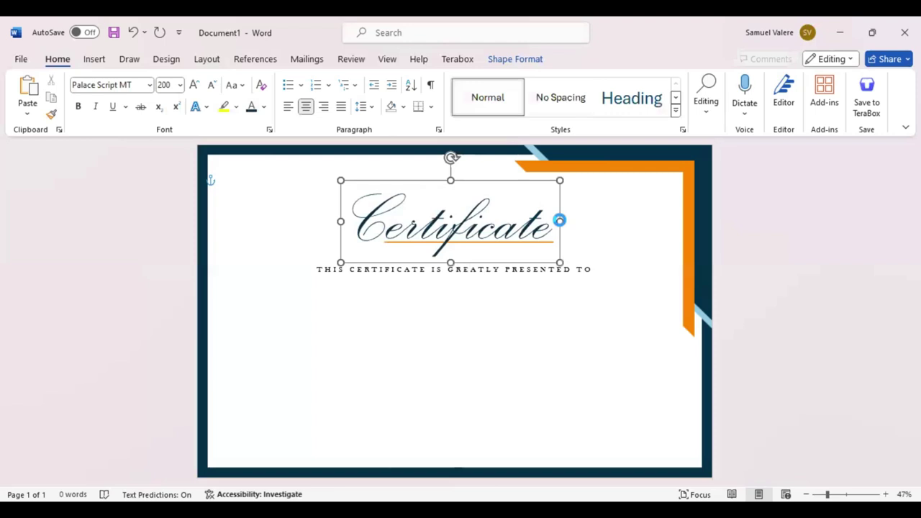
key("ctrl+v")
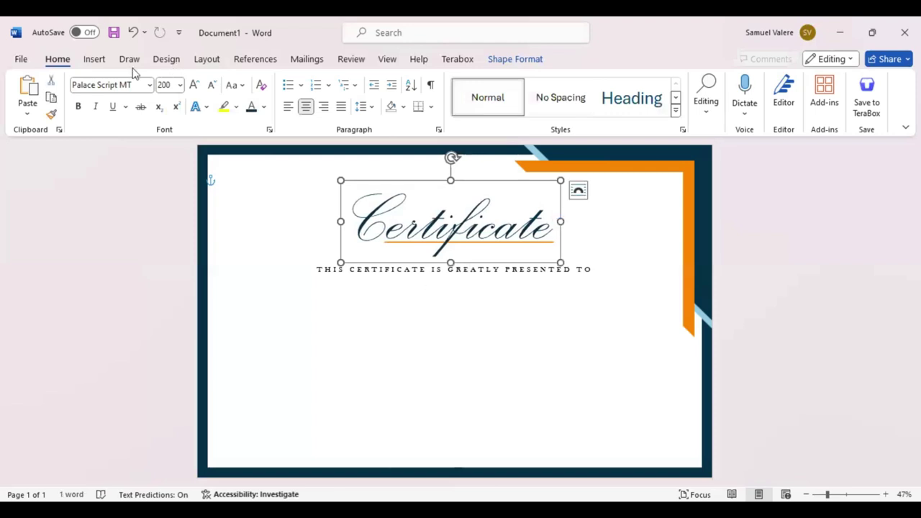
key("Tab")
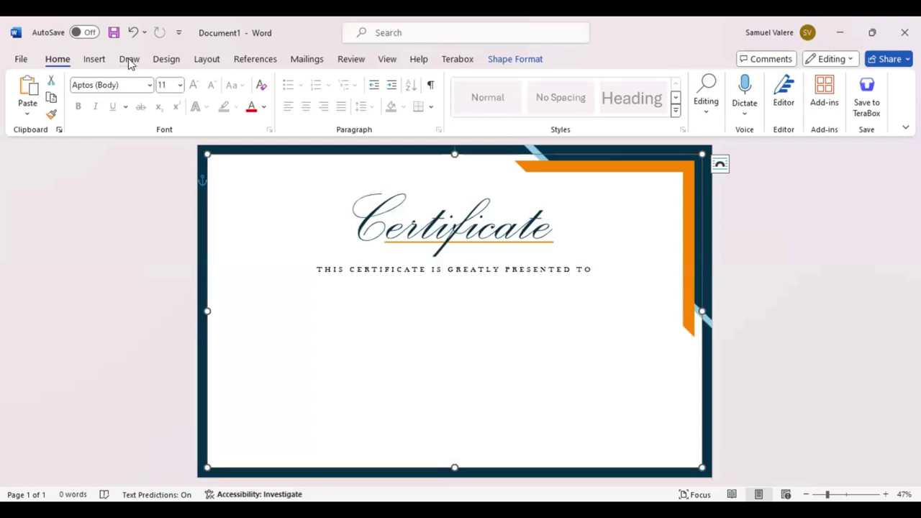
- Paste another copy of the title box and change its text to 'Name'
key("ctrl+v")
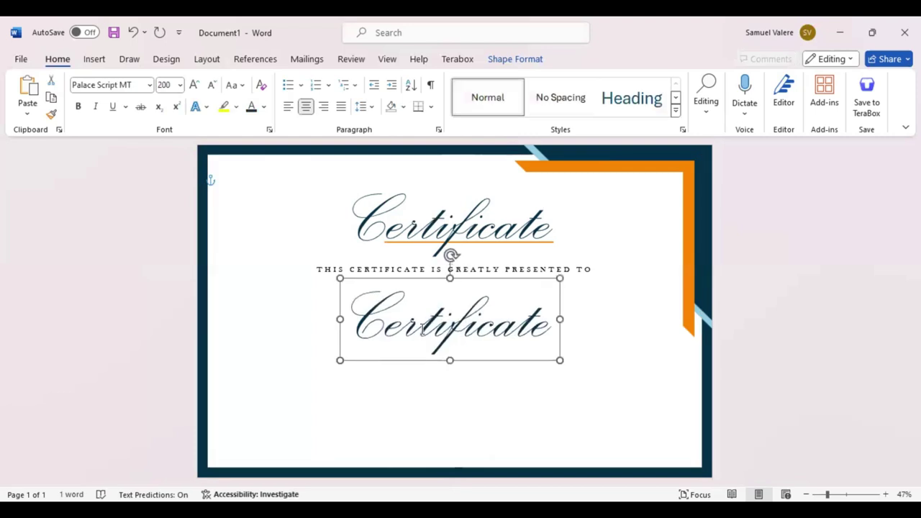
double_click(465, 285)
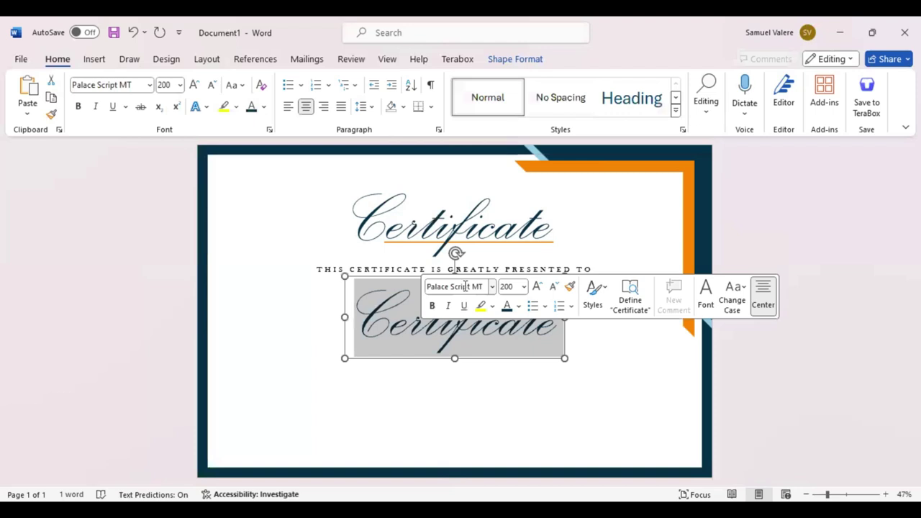
type("Ed")
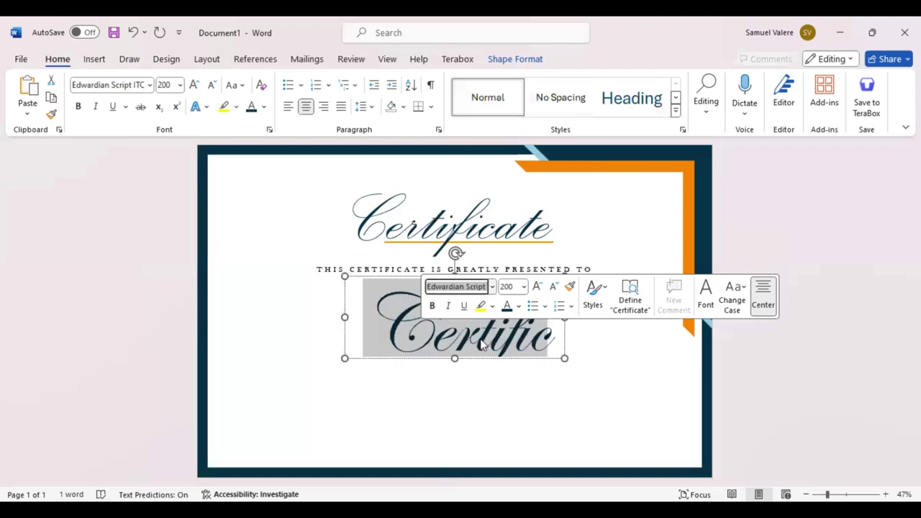
type("Name")
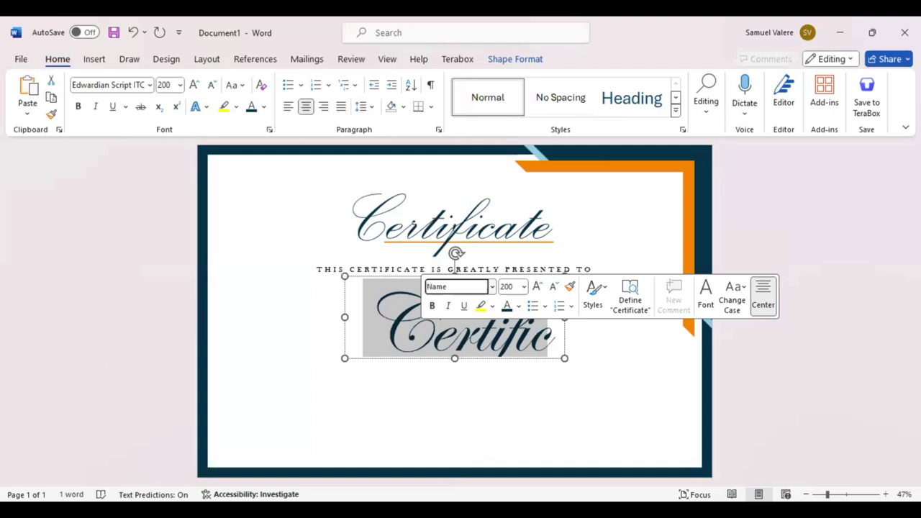
key("BackSpace")
key("BackSpace")
key("BackSpace")
type("Name")
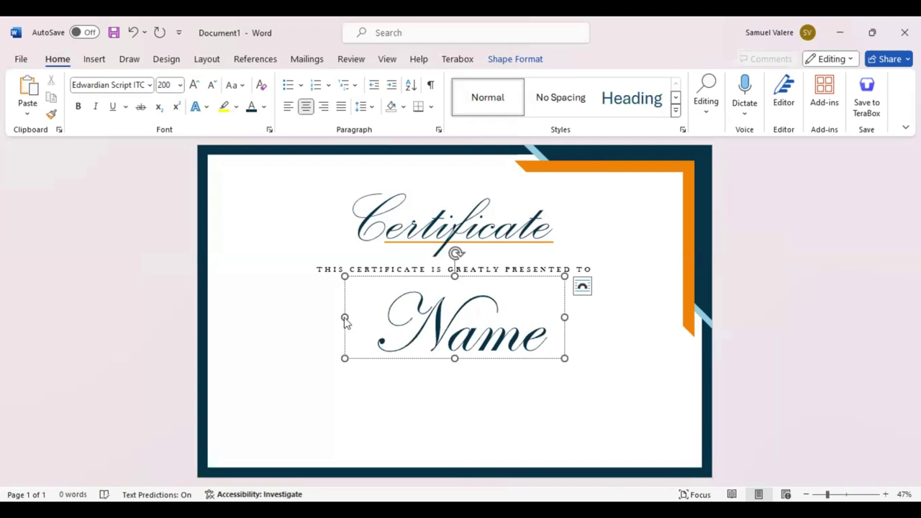
- Widen the name box so Name Surname fits on one line and shrink it to 120
left_click_drag(345, 318, 237, 318)
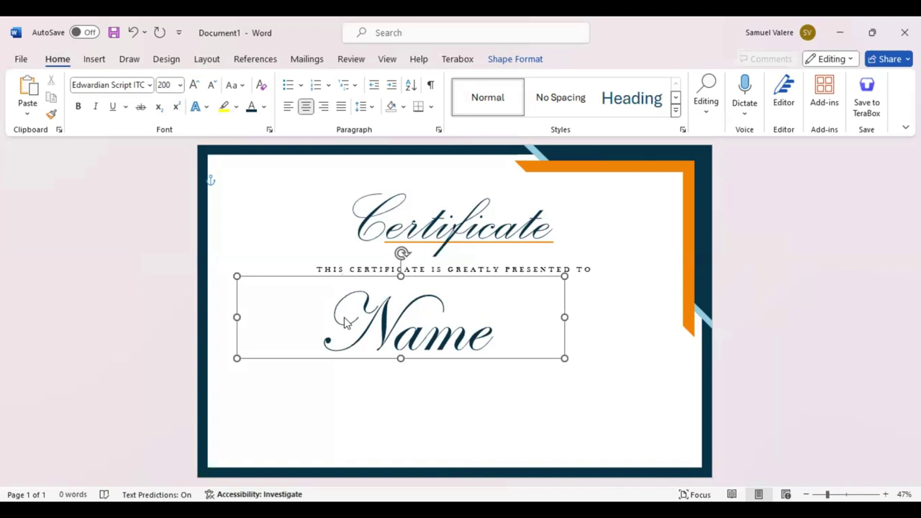
left_click_drag(565, 318, 671, 313)
type("Surname")
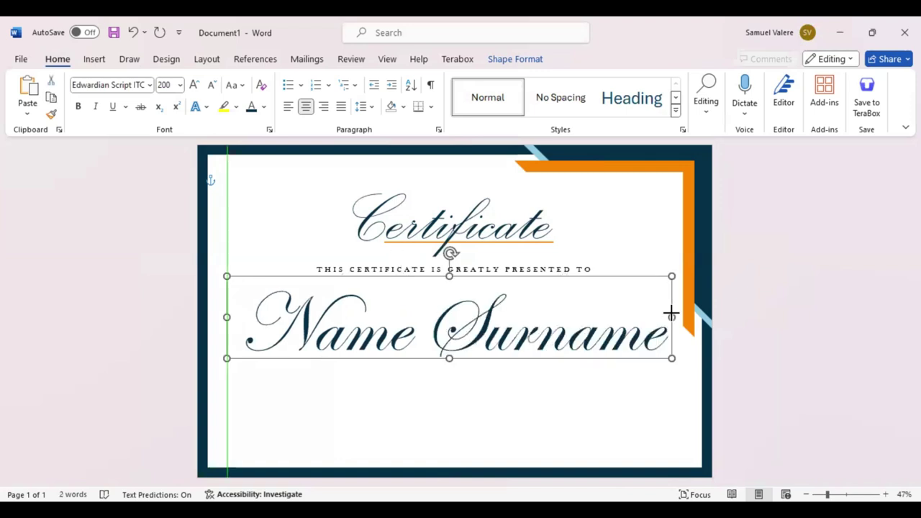
triple_click(671, 313)
left_click(614, 292)
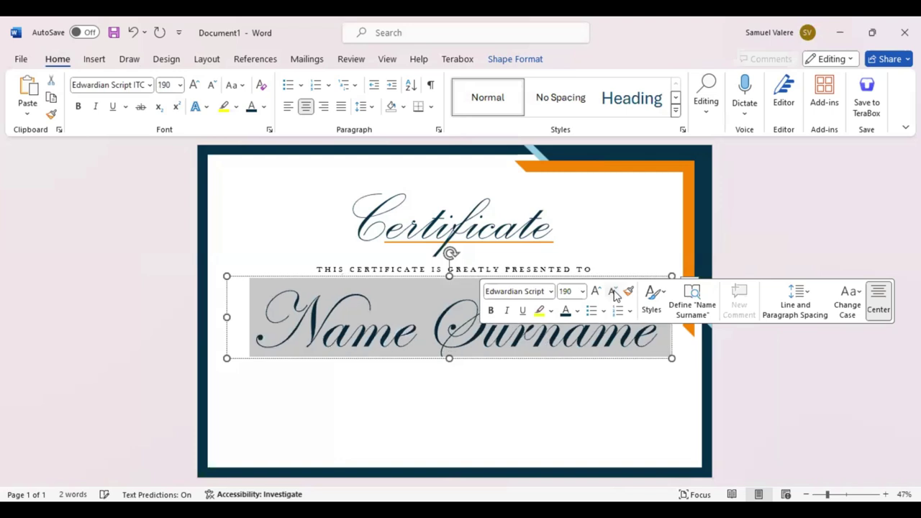
left_click(613, 292)
left_click(613, 291)
left_click(614, 291)
left_click(613, 292)
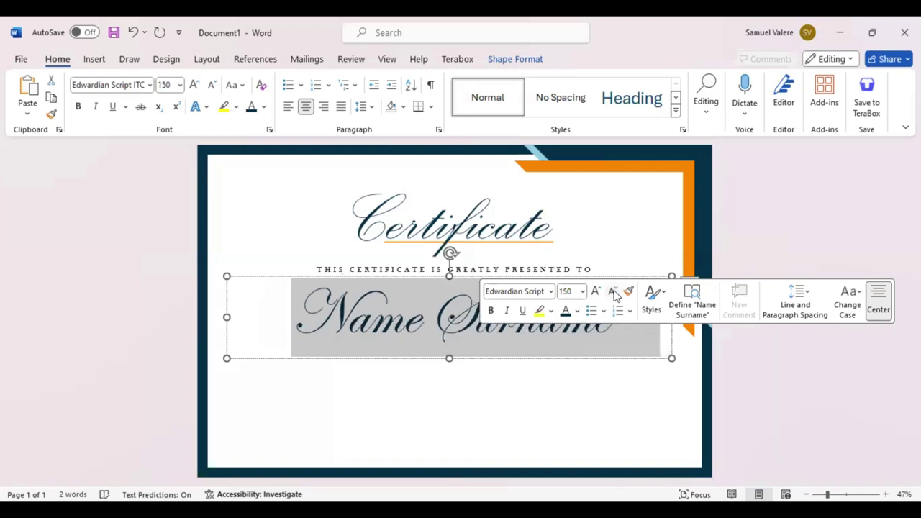
left_click(614, 291)
left_click(614, 292)
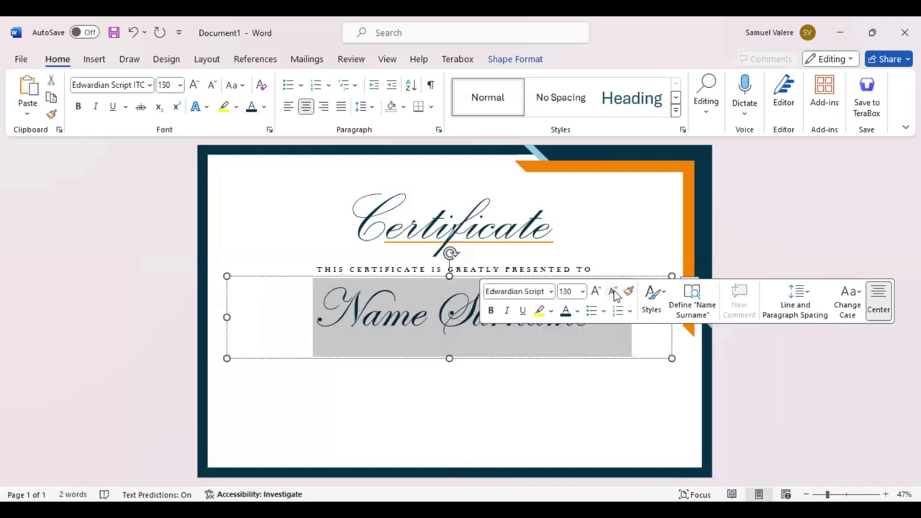
left_click(613, 292)
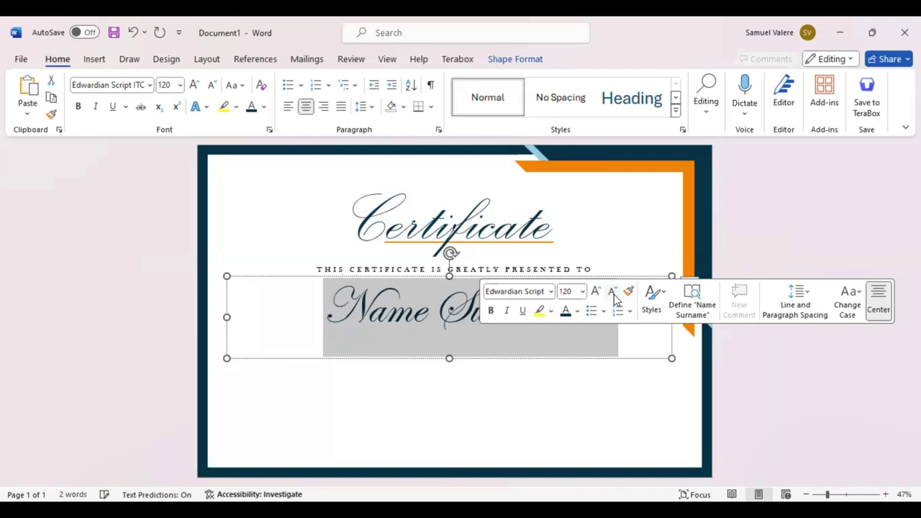
key("Escape")
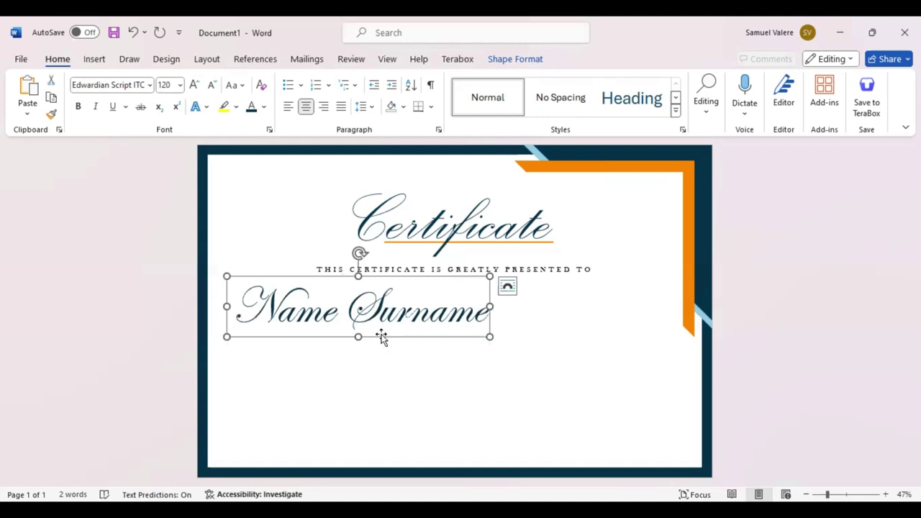
- Centre the name box on the page and colour the name orange
left_click_drag(382, 337, 478, 335)
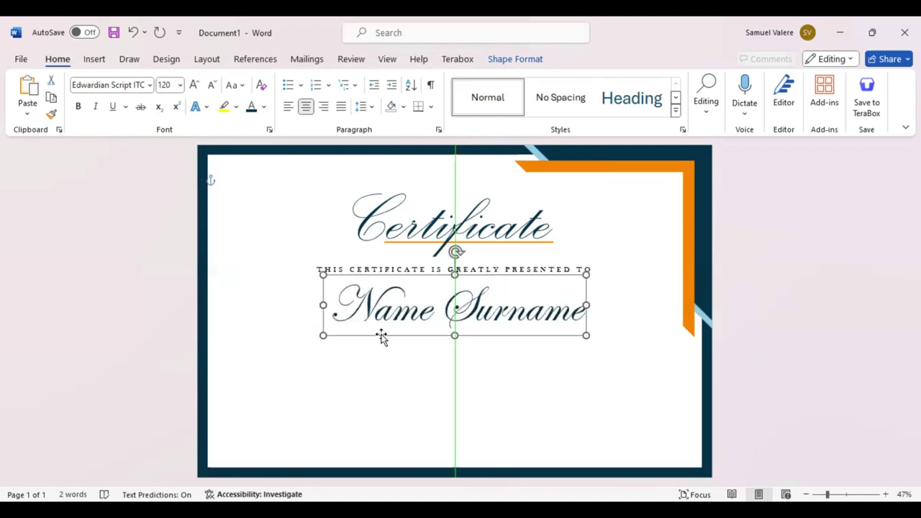
left_click_drag(381, 337, 381, 338)
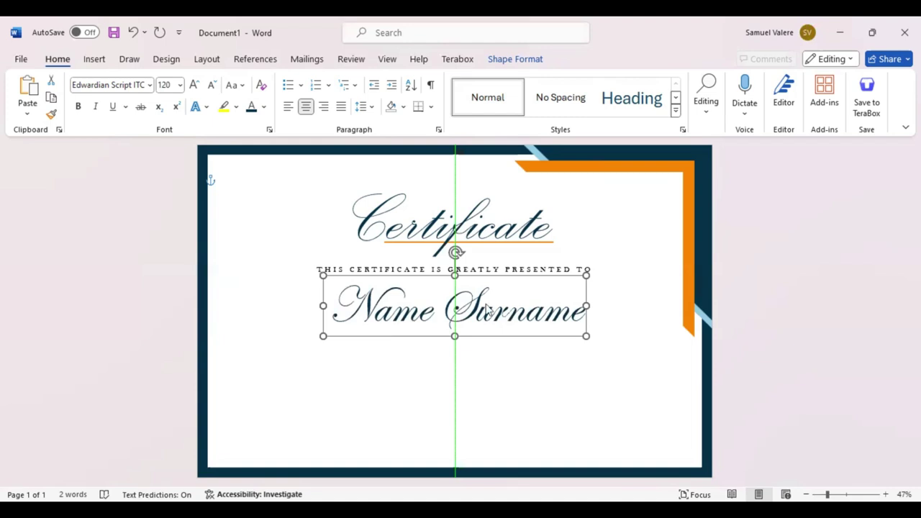
left_click_drag(488, 309, 480, 336)
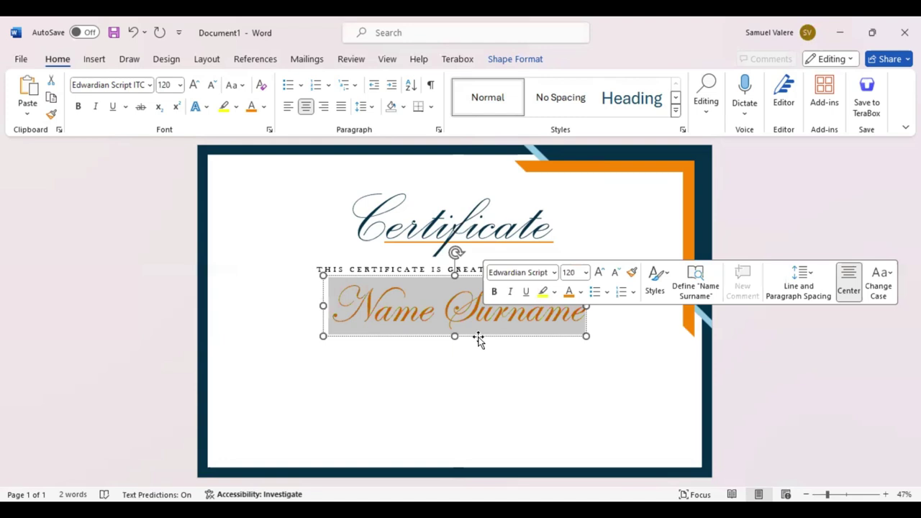
key("Escape")
left_click(96, 60)
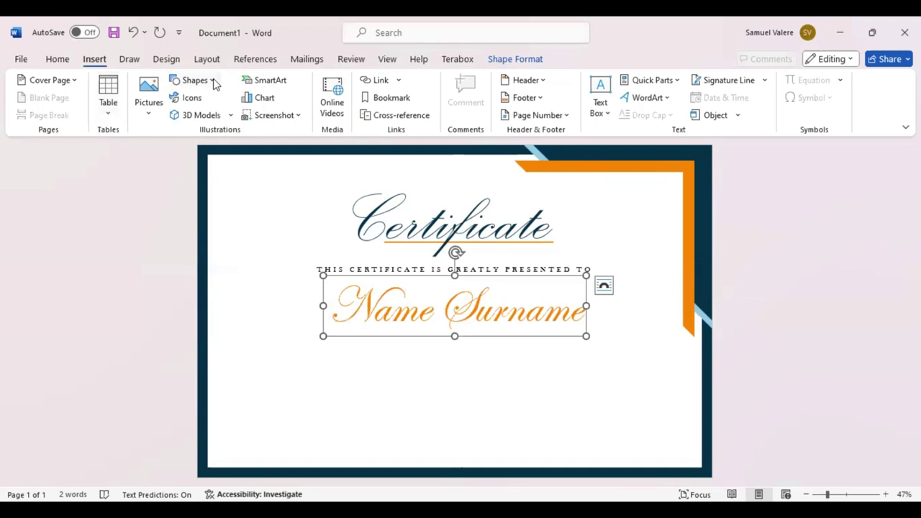
- Draw a text box below the name and paste the certificate paragraph into it
left_click(215, 84)
left_click(177, 135)
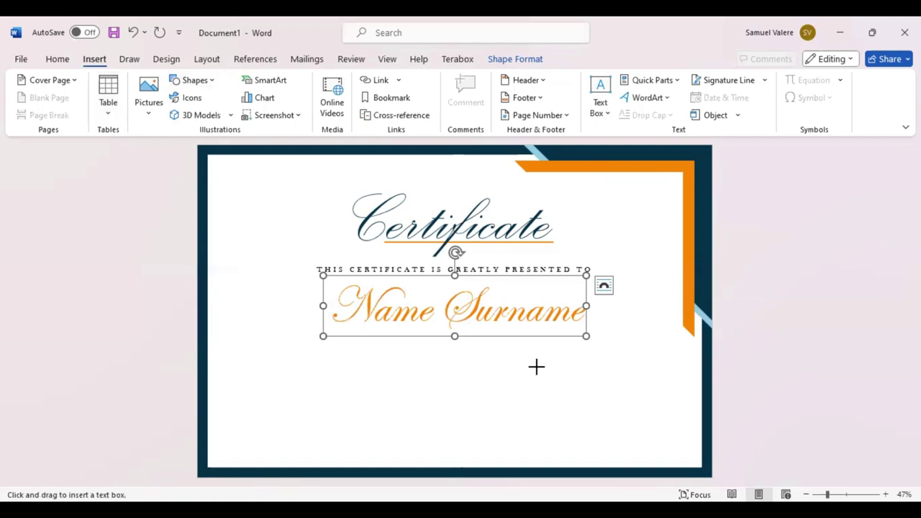
left_click_drag(340, 337, 570, 400)
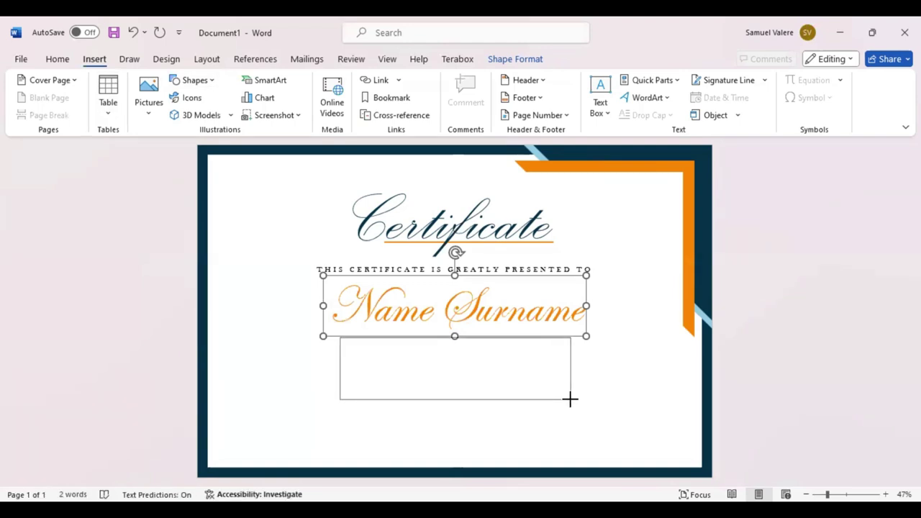
left_click_drag(568, 396, 571, 400)
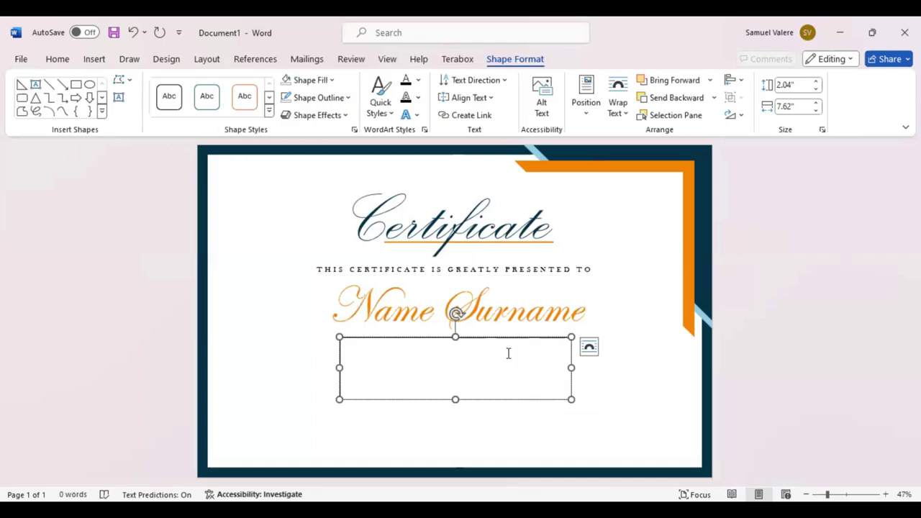
key("ctrl+v")
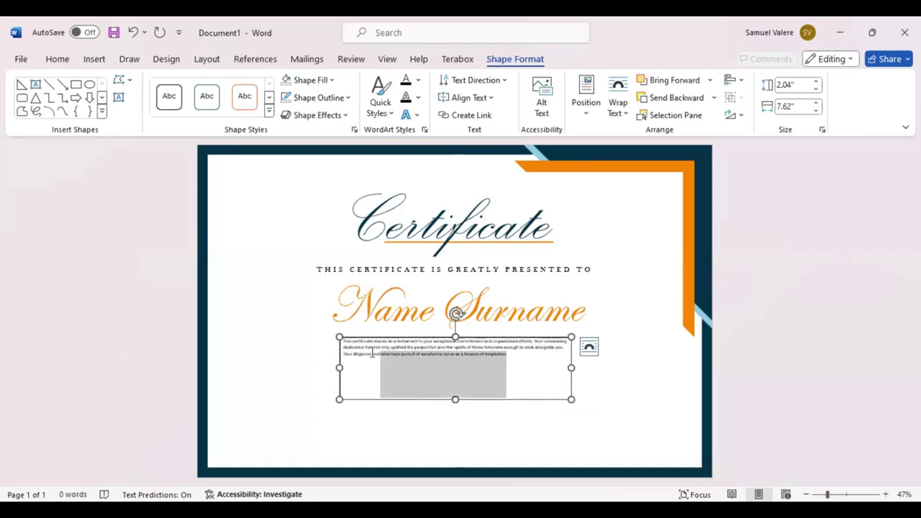
key("ctrl+a")
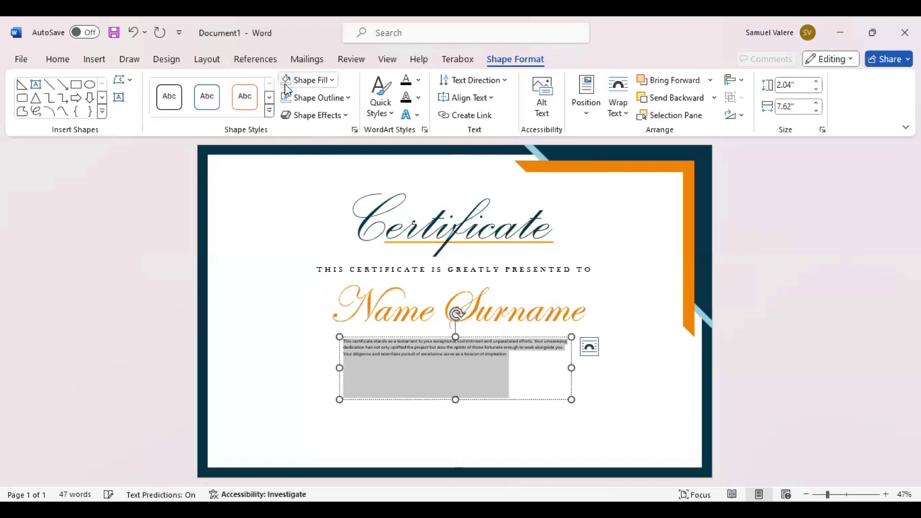
- Centre the paragraph and format it as Baskerville Old Face at 24 pt
left_click(70, 65)
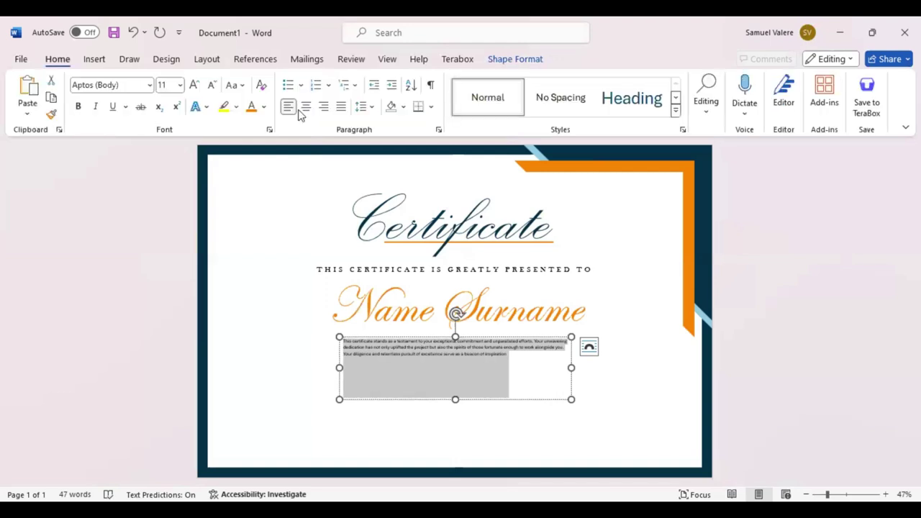
left_click(302, 108)
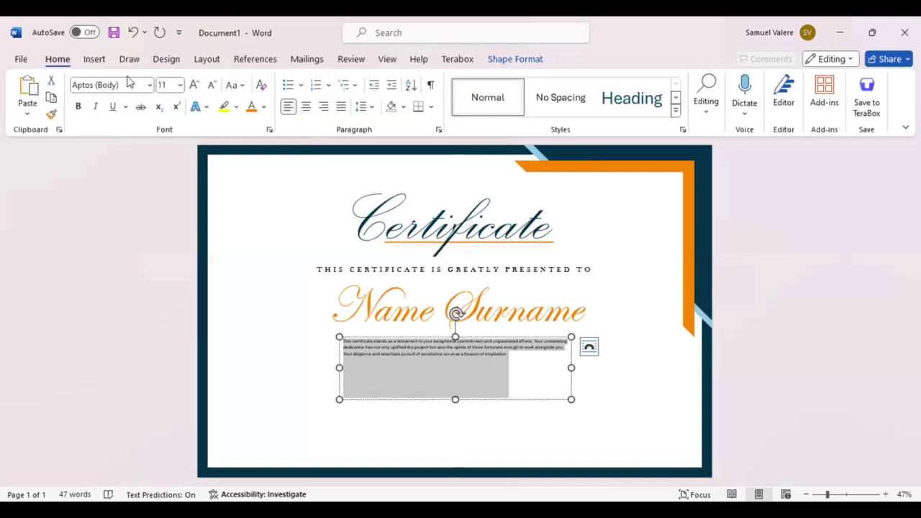
left_click(195, 85)
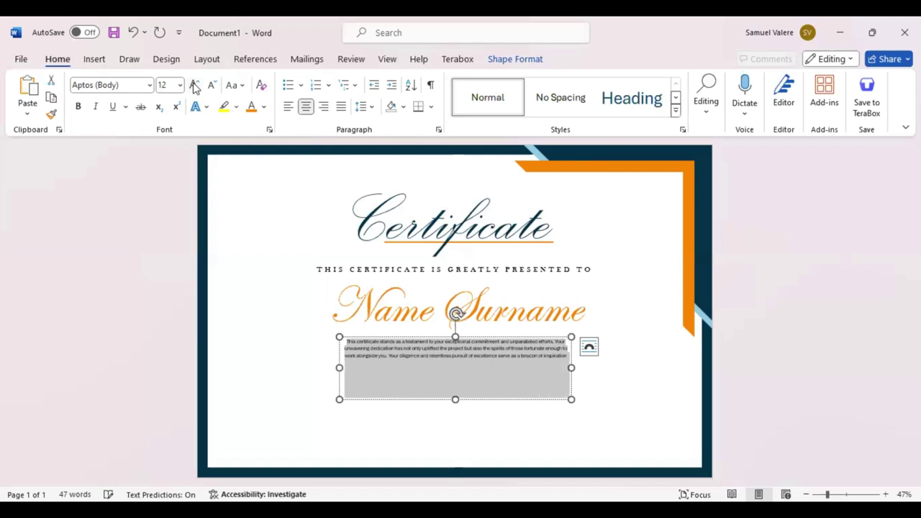
left_click(194, 85)
left_click(194, 85)
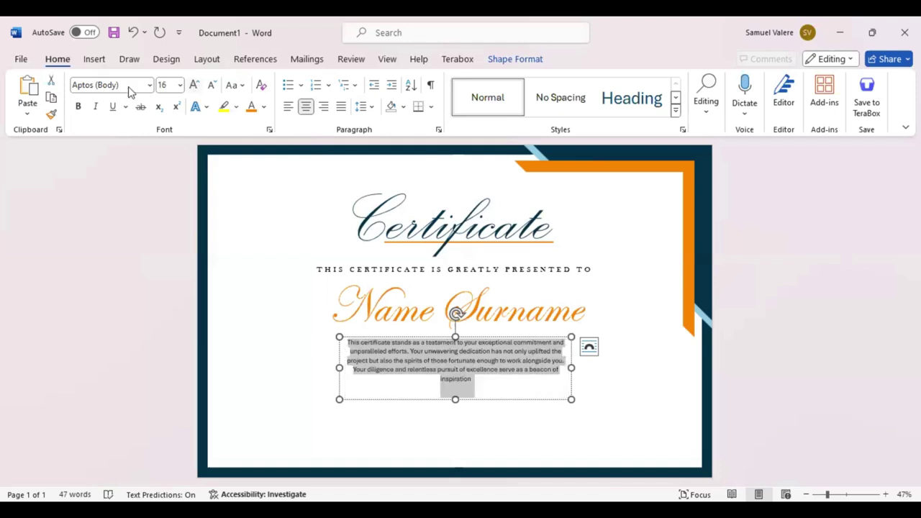
left_click(108, 85)
type("Baskerville Old Face")
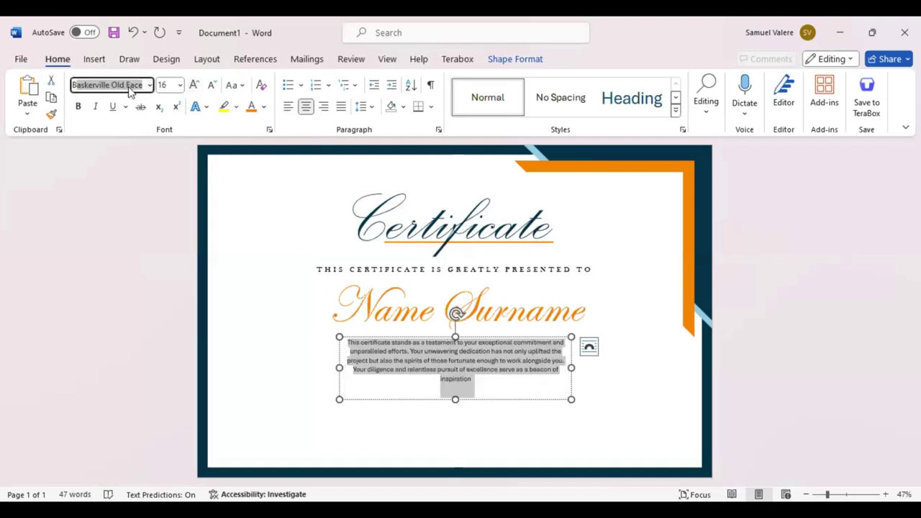
left_click(195, 85)
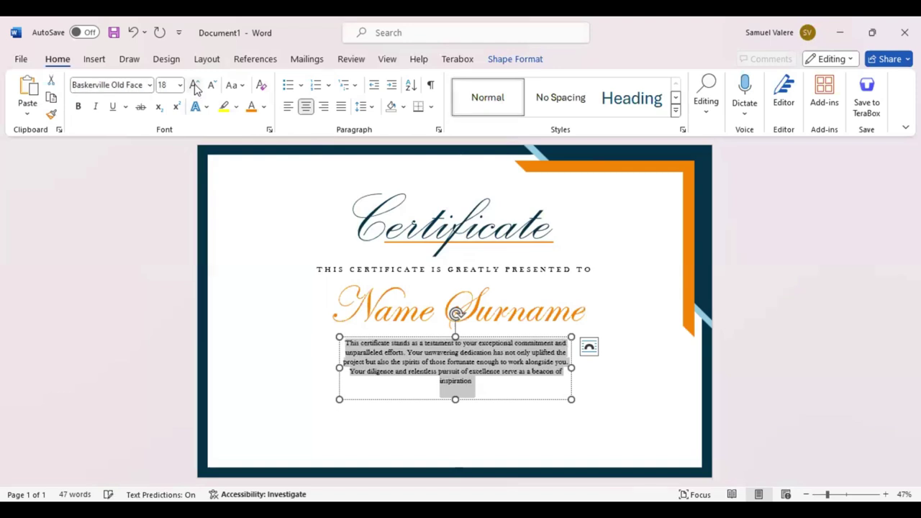
left_click(195, 85)
left_click(195, 85)
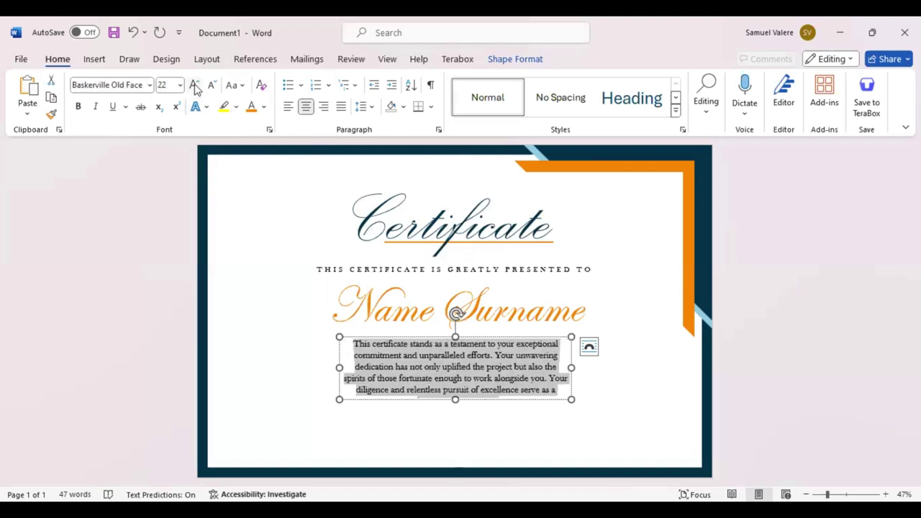
left_click(195, 84)
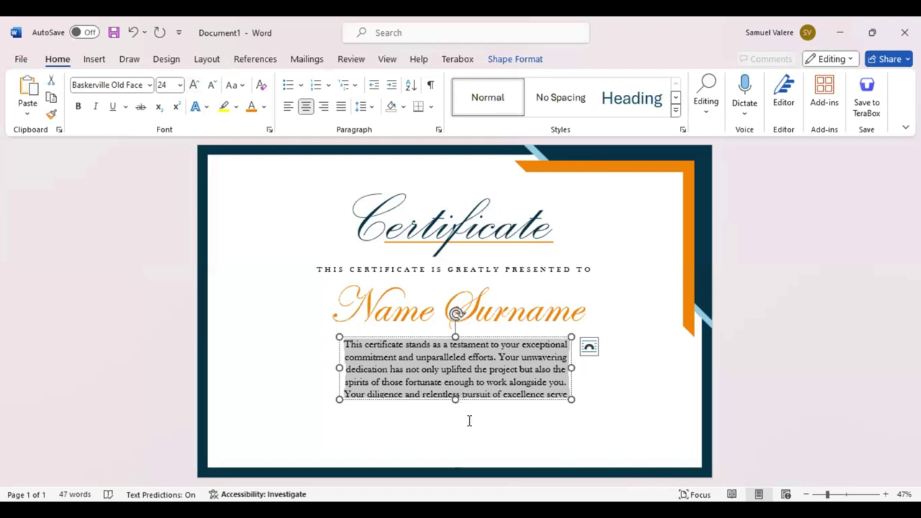
- Resize the paragraph box to fit the text and centre it on the page
left_click_drag(572, 368, 605, 378)
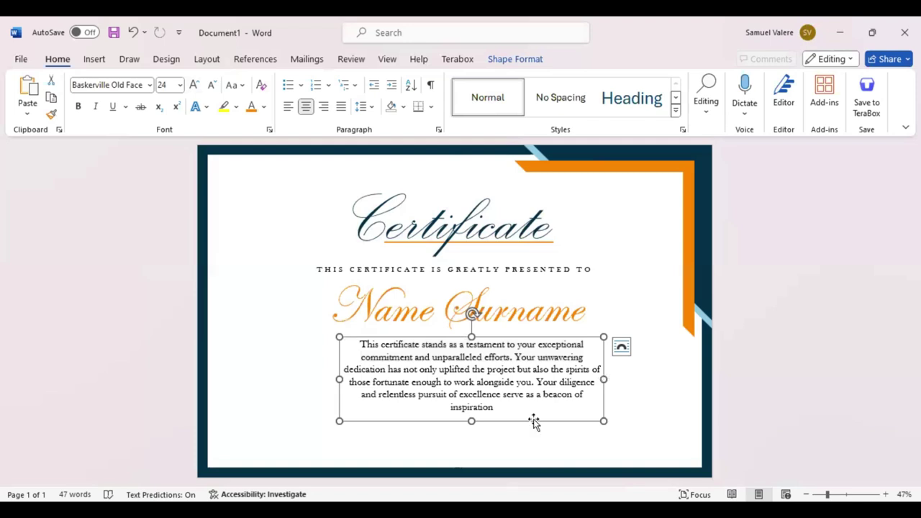
mouse_move(499, 421)
left_mouse_down()
mouse_move(503, 407)
mouse_move(458, 407)
left_mouse_up()
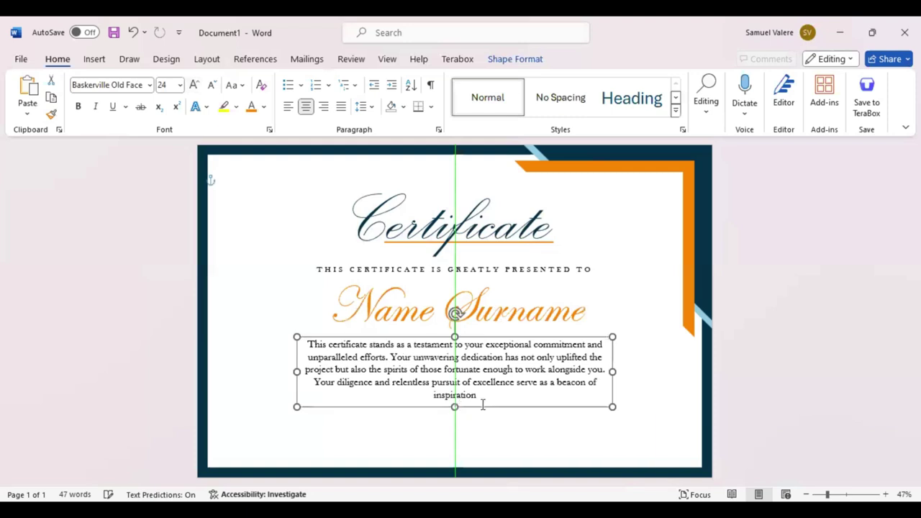
left_click_drag(457, 406, 480, 407)
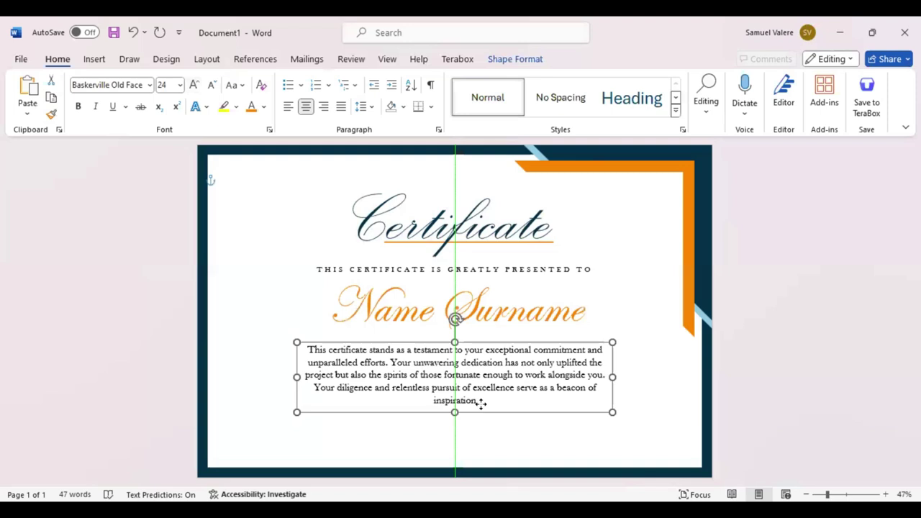
key("Tab")
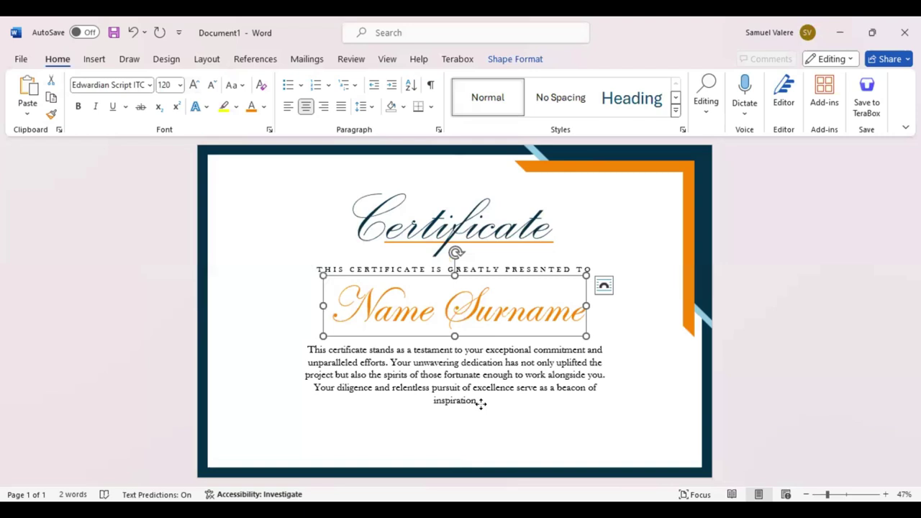
- Nudge the name box down and draw a small bottom-left text box for the signature label
key("Down")
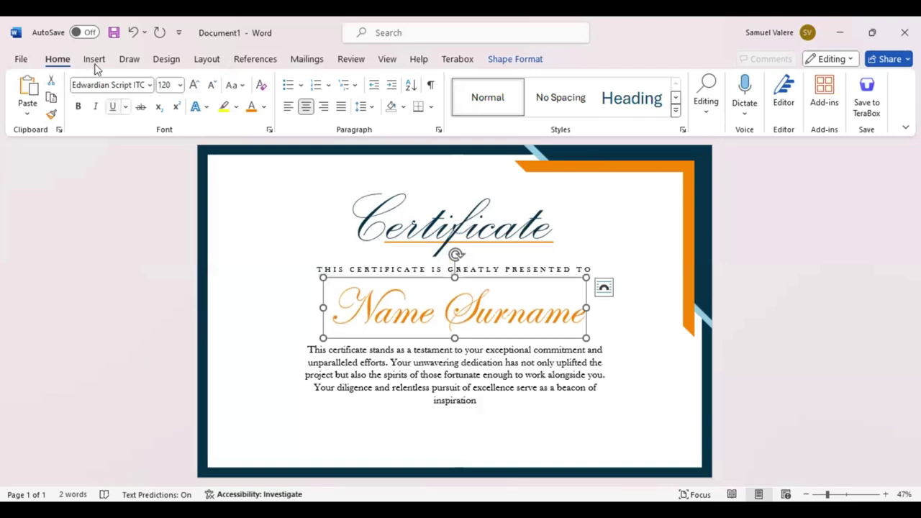
left_click(94, 61)
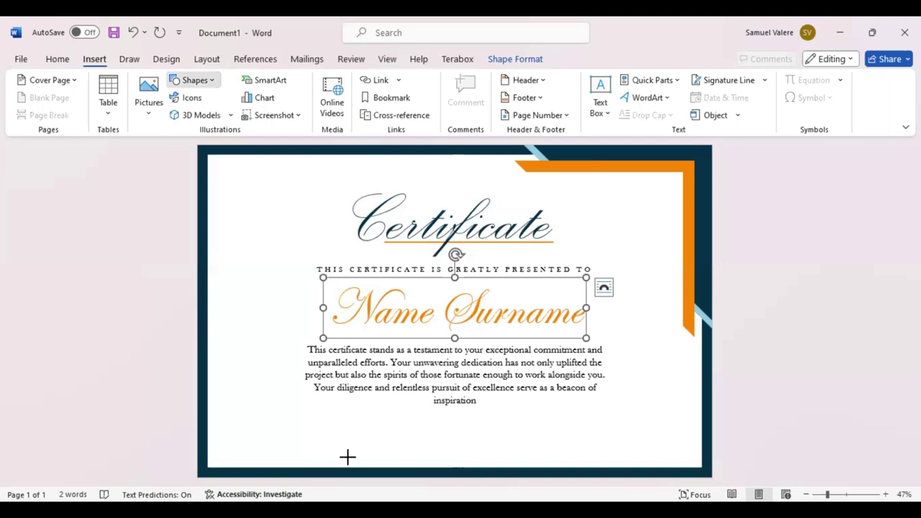
left_click_drag(314, 447, 362, 464)
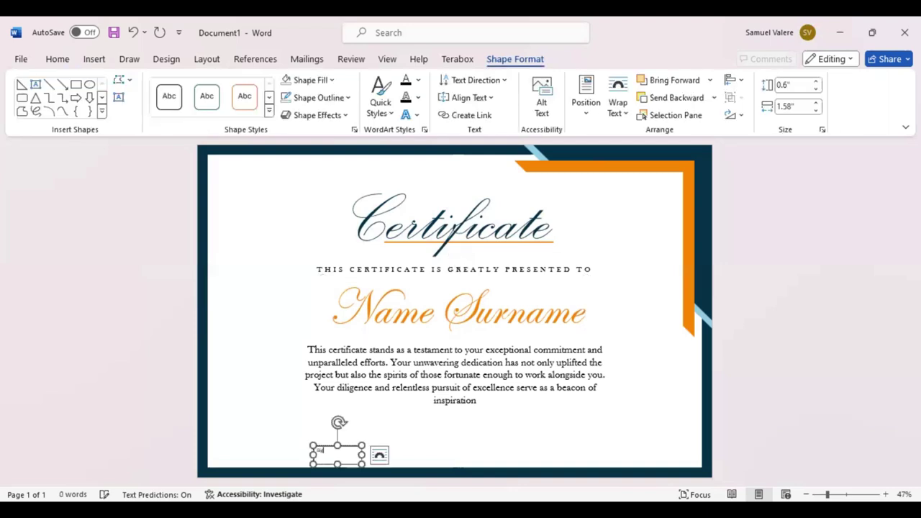
type("nature")
key("ctrl+a")
key("BackSpace")
type("Sign")
type("ure")
- Format the SIGNATURE label in Baskerville Old Face at 16 pt
double_click(316, 451)
left_click(56, 59)
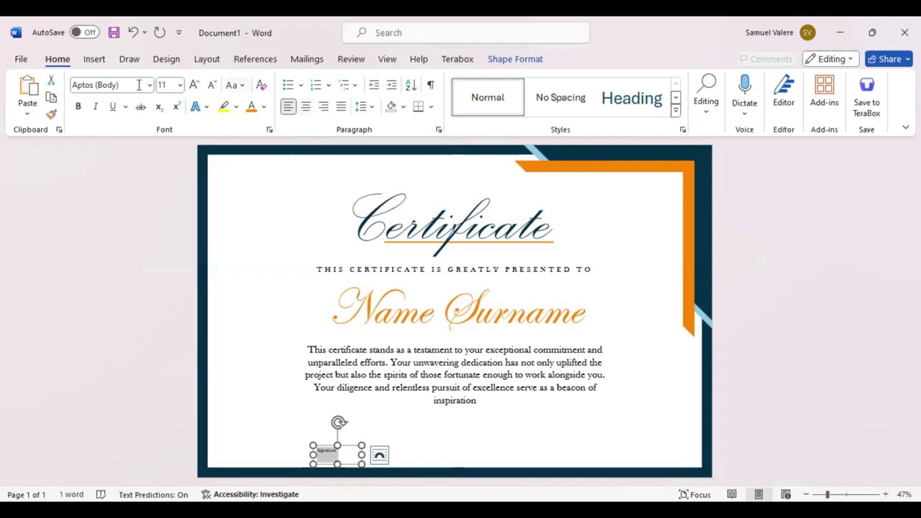
type("Baskerville Old Face")
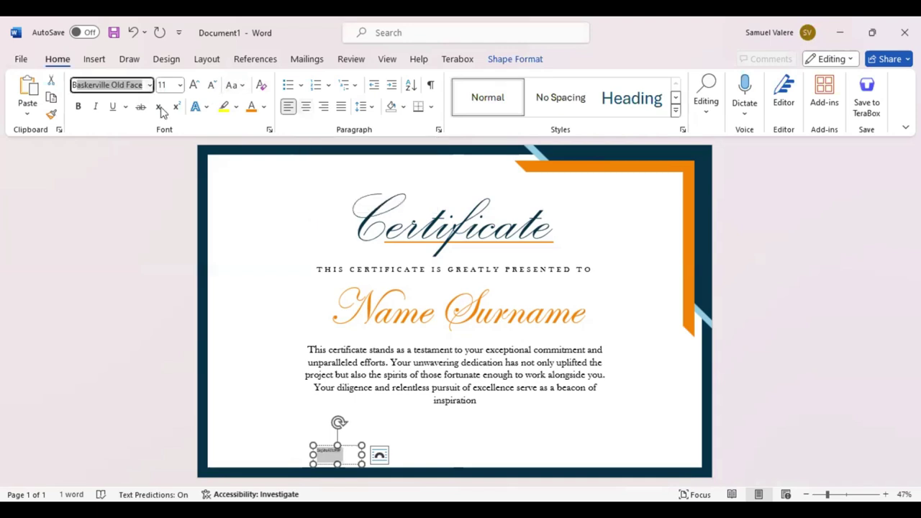
key("Return")
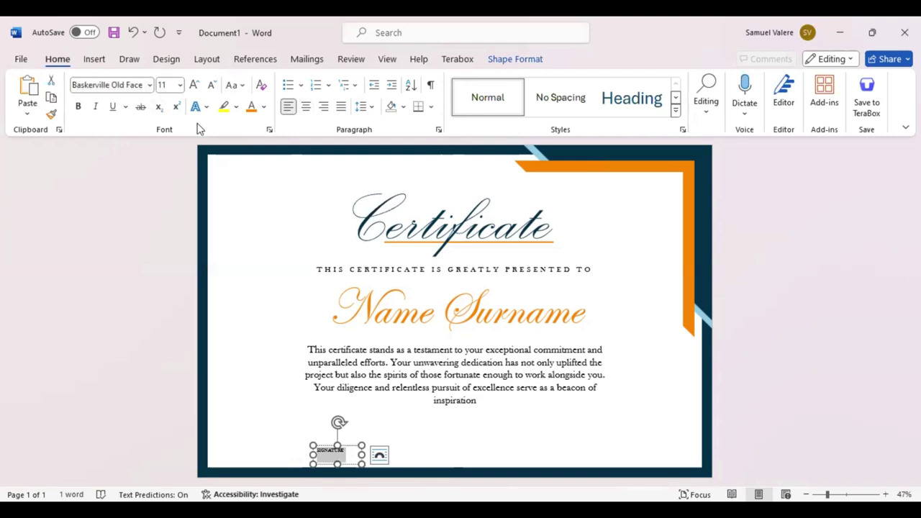
left_click(194, 85)
left_click(195, 85)
left_click(194, 85)
- Duplicate the SIGNATURE label to the bottom right and align both labels
left_click(351, 447)
key("ctrl+d")
left_click_drag(400, 449, 619, 451)
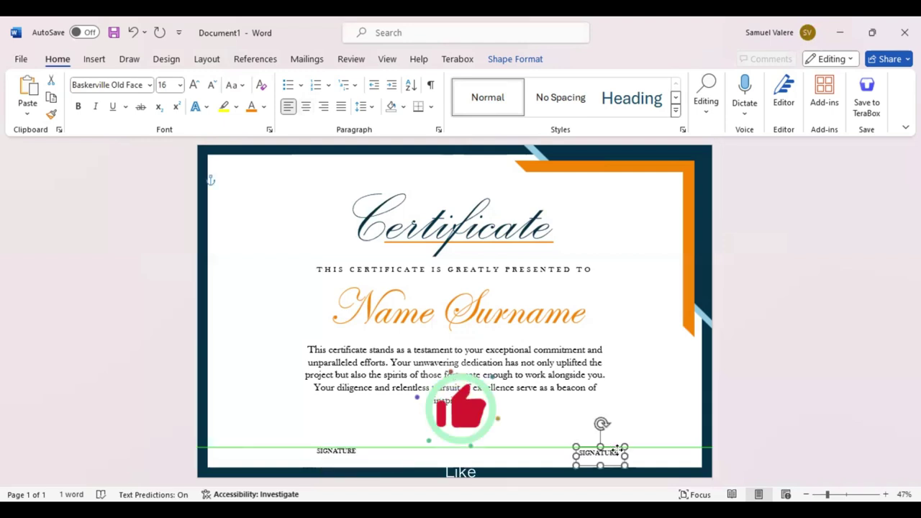
left_click_drag(601, 452, 515, 455)
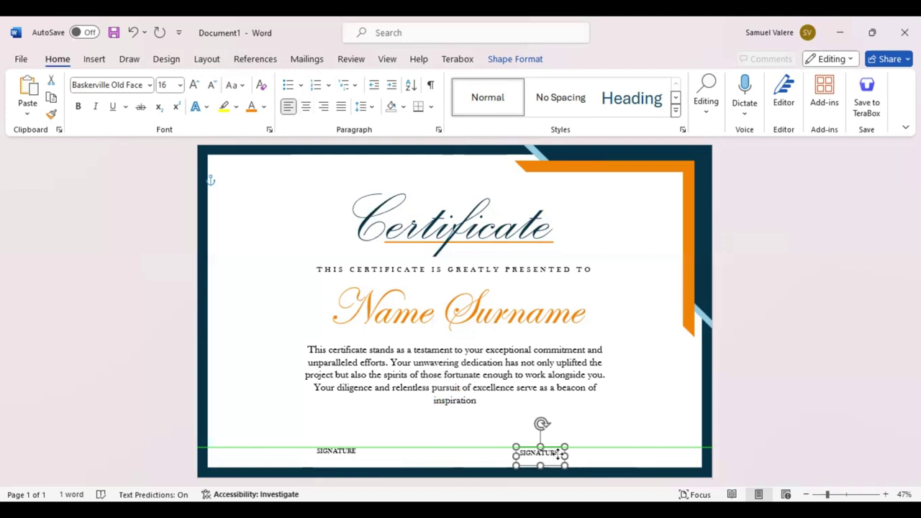
left_click(346, 446)
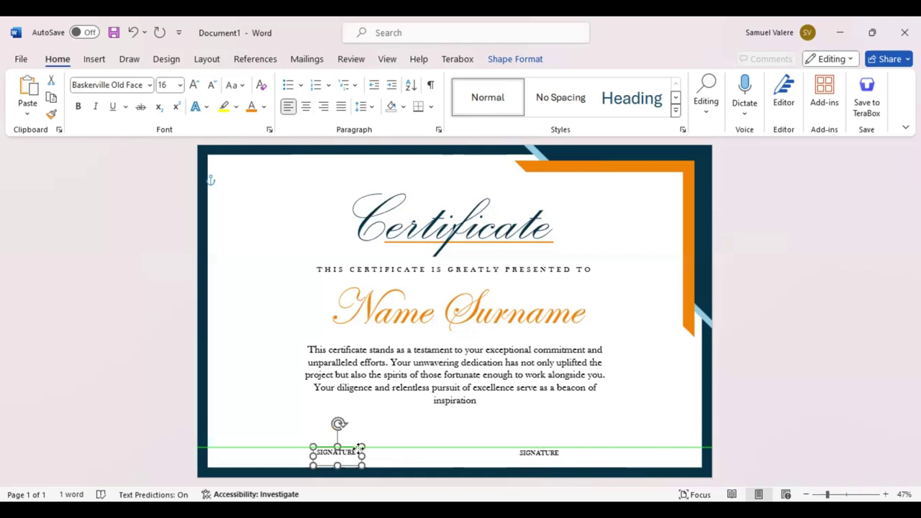
mouse_move(360, 447)
left_mouse_down()
mouse_move(371, 451)
mouse_move(346, 450)
left_mouse_up()
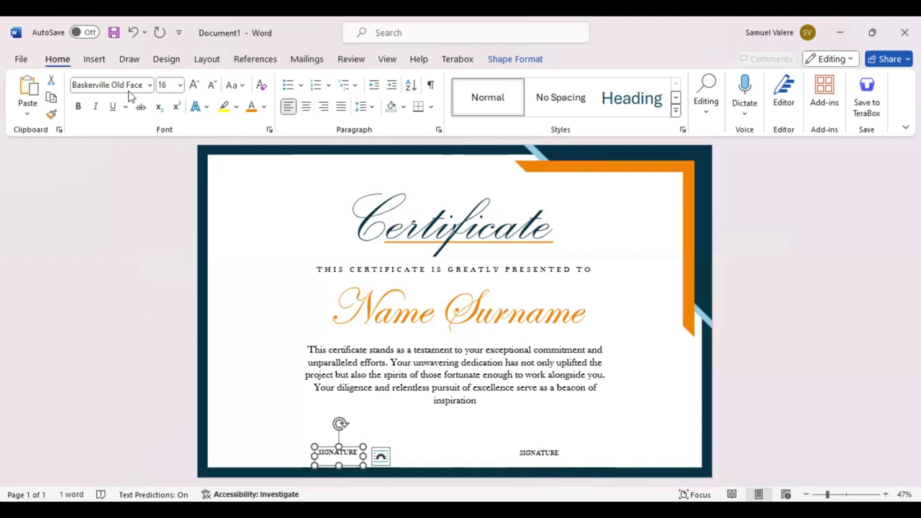
scroll(214, 86, "down", 1)
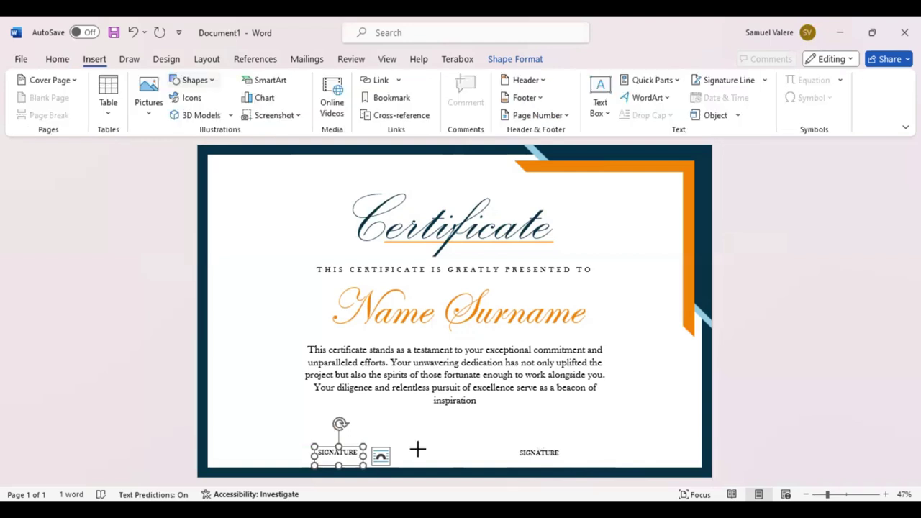
- Draw a ¼ pt horizontal line above the left SIGNATURE label
left_click_drag(480, 450, 497, 449)
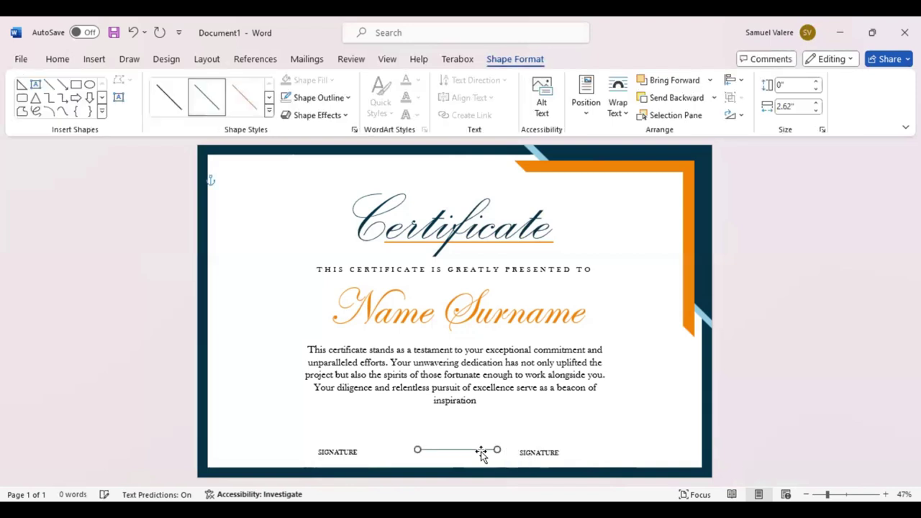
left_click_drag(481, 451, 383, 450)
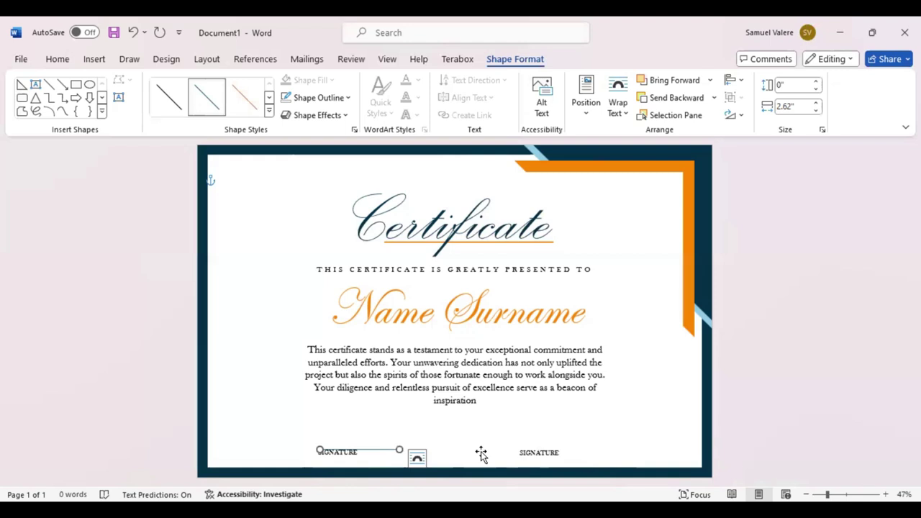
key("Up")
key("Left")
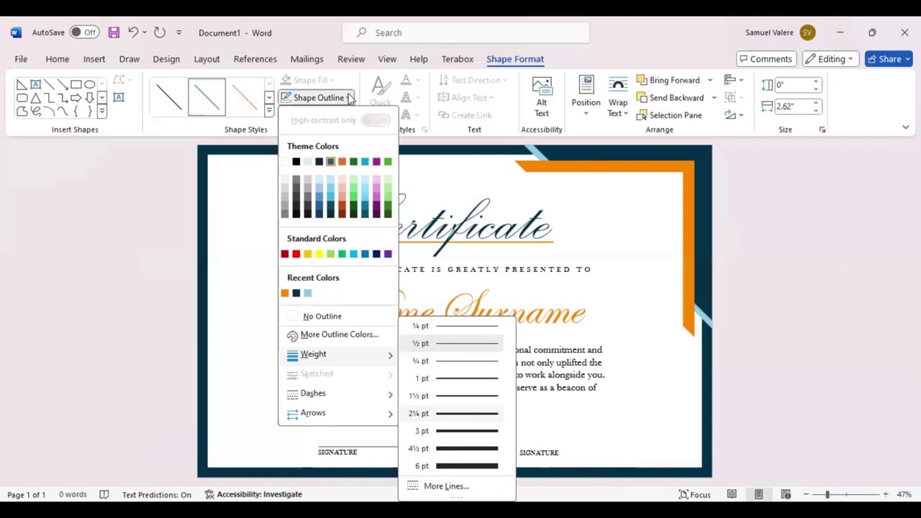
left_click(416, 329)
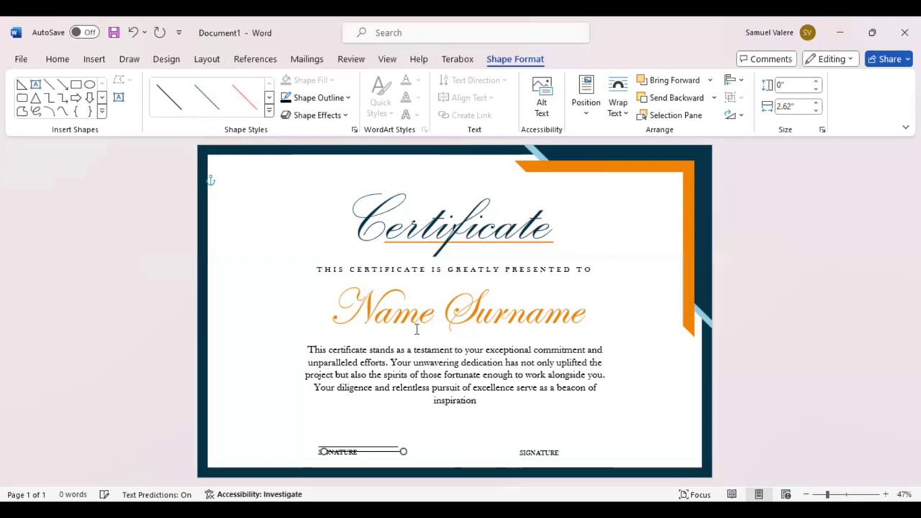
- Duplicate the line and position the copy above the right SIGNATURE label
key("ctrl+d")
key("Right")
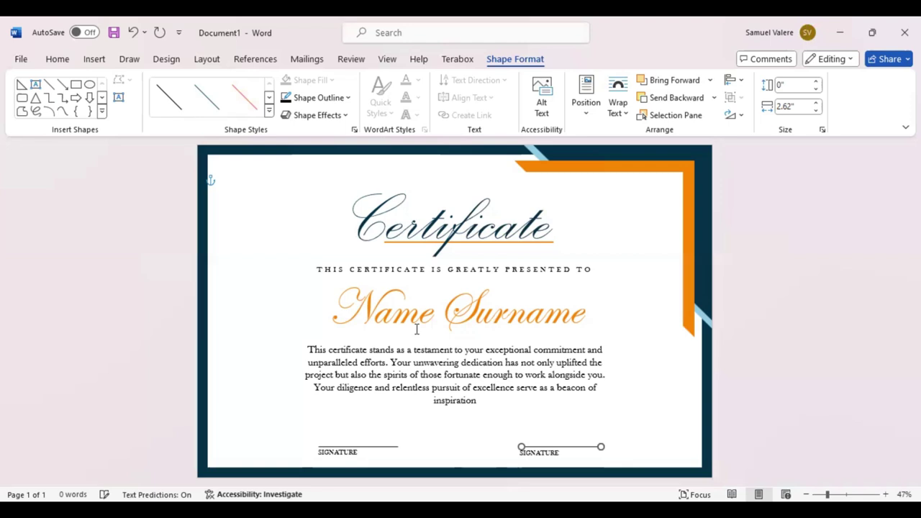
key("Left")
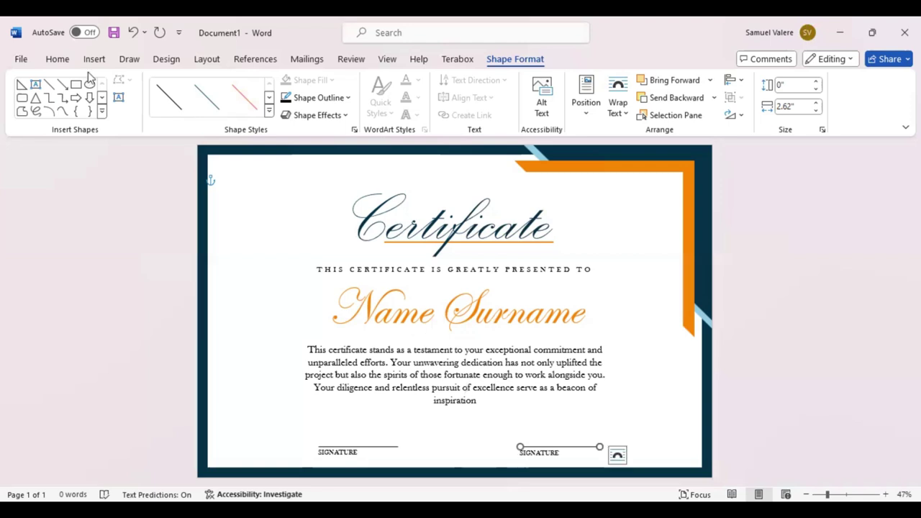
left_click(57, 59)
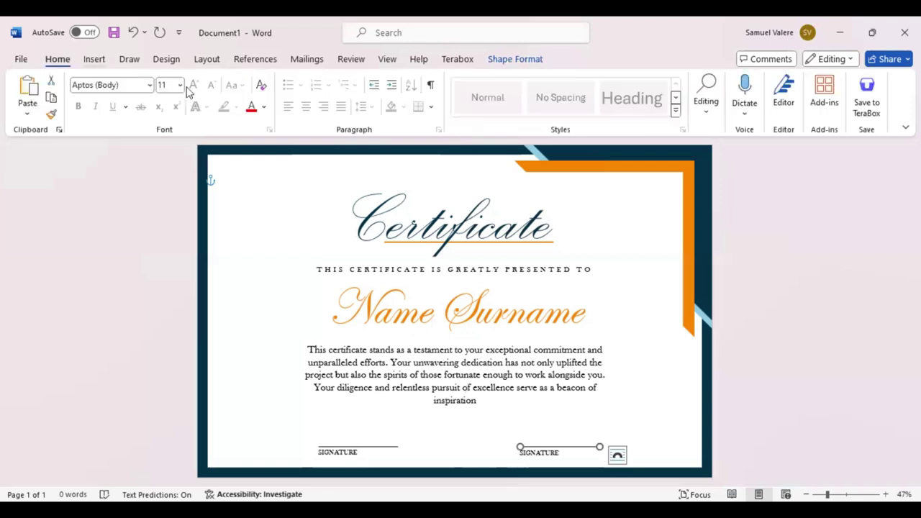
- Draw a starburst shape at the upper right and move it into the top-right corner
scroll(189, 90, "down", 1)
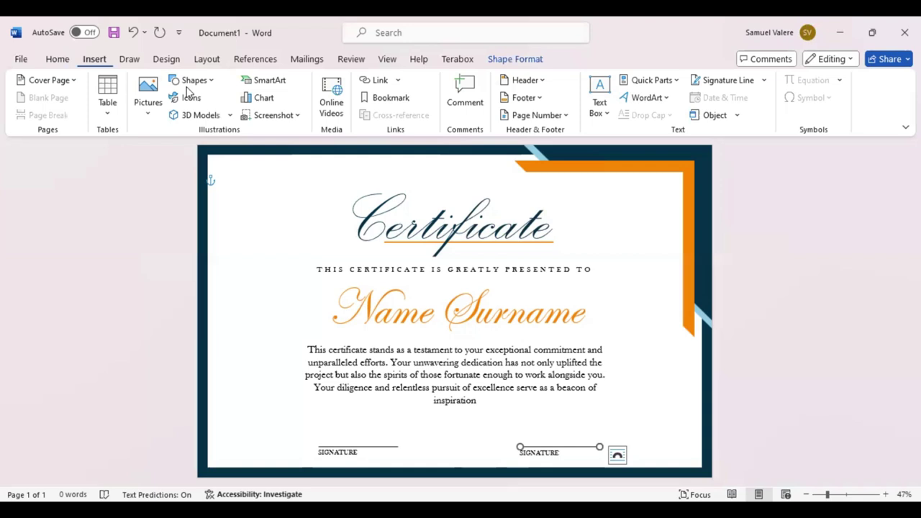
left_click(189, 82)
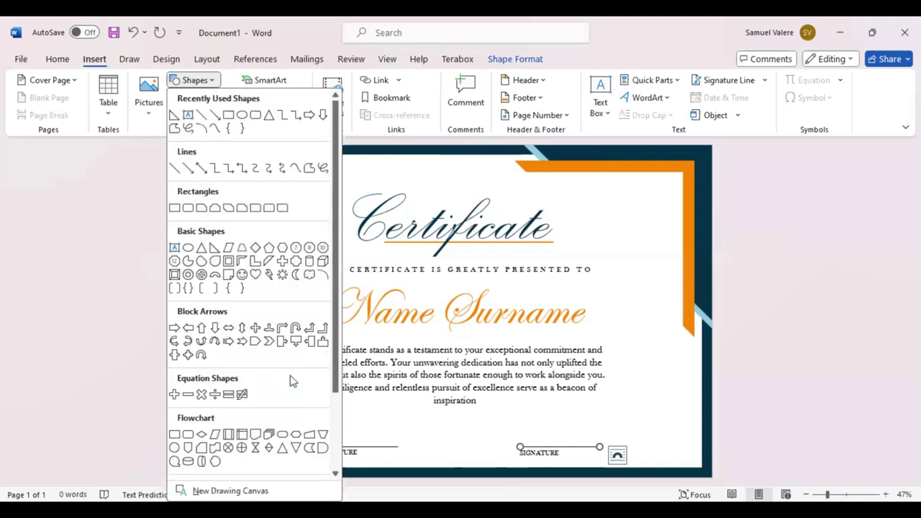
scroll(292, 381, "down", 3)
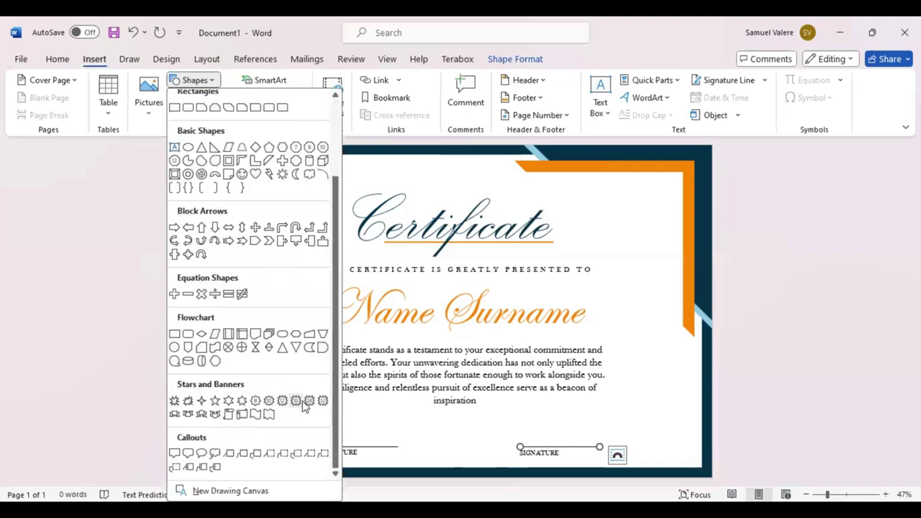
left_click(303, 405)
left_click_drag(685, 282, 594, 191)
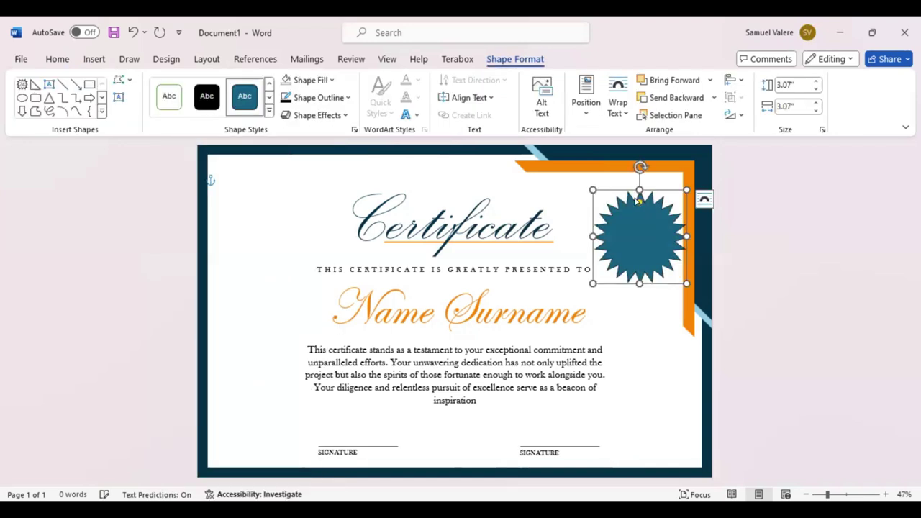
mouse_move(645, 232)
left_mouse_down()
mouse_move(637, 210)
mouse_move(624, 226)
left_mouse_up()
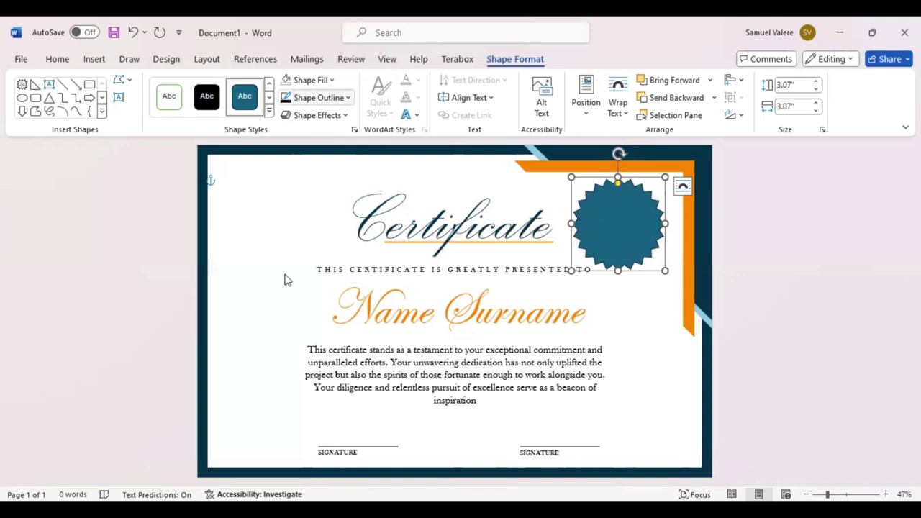
- Fill the starburst orange and shrink it to 2.58" inside the corner trim
left_click(310, 80)
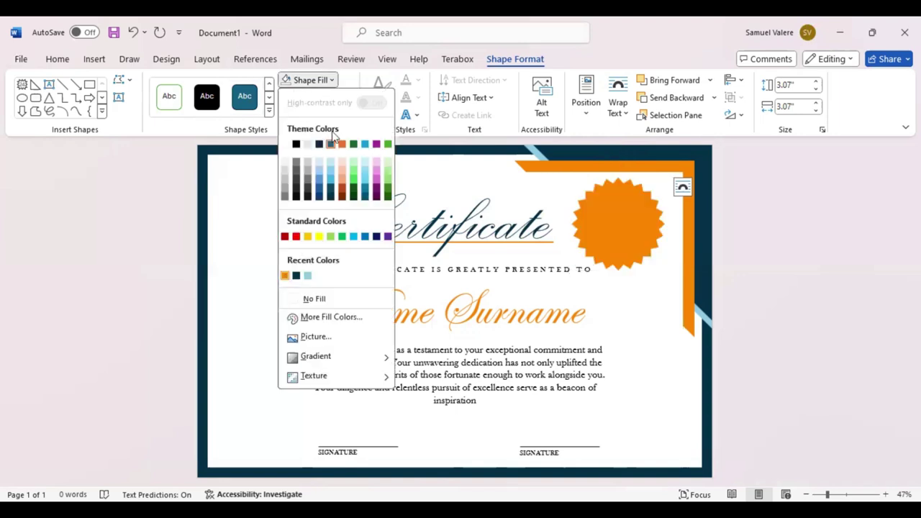
left_click(331, 143)
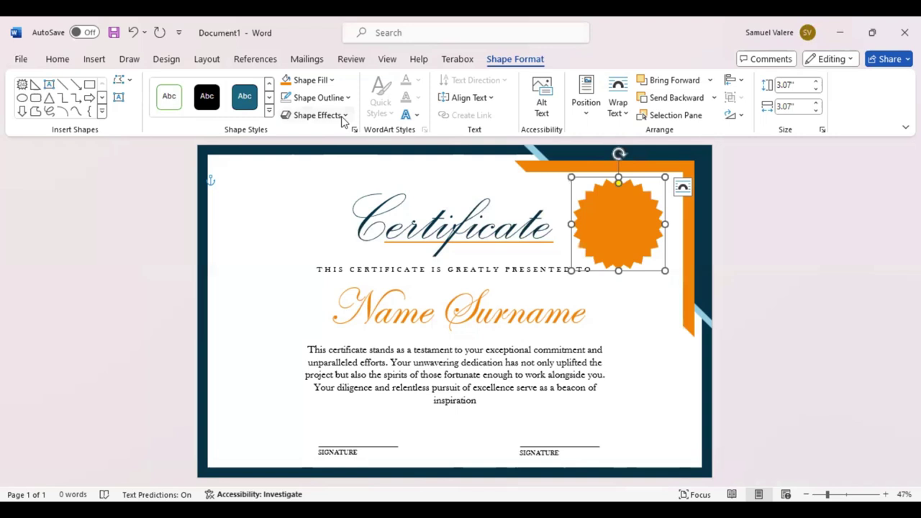
left_click(344, 117)
mouse_move(324, 140)
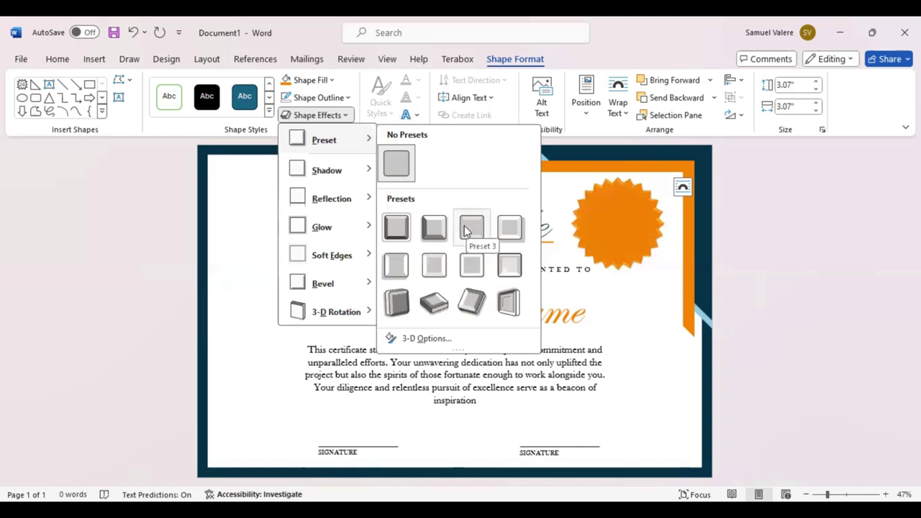
left_click(547, 202)
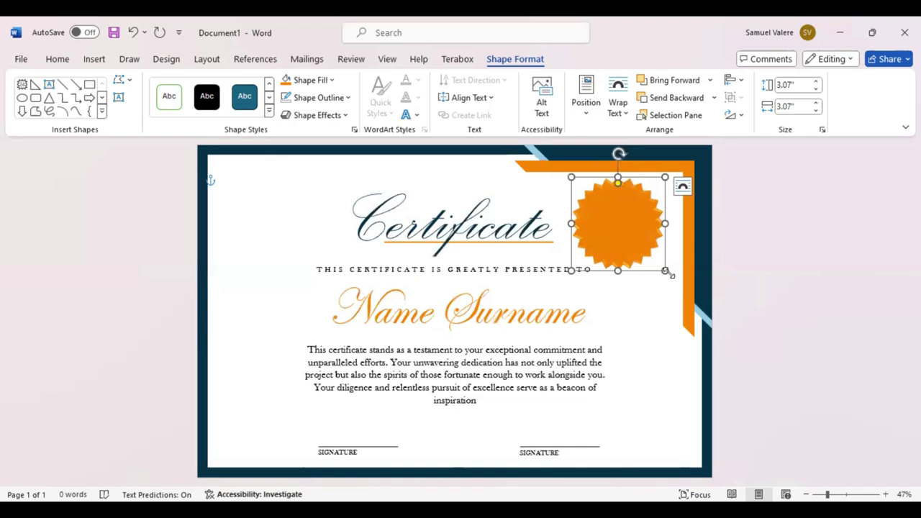
left_click_drag(646, 254, 655, 259)
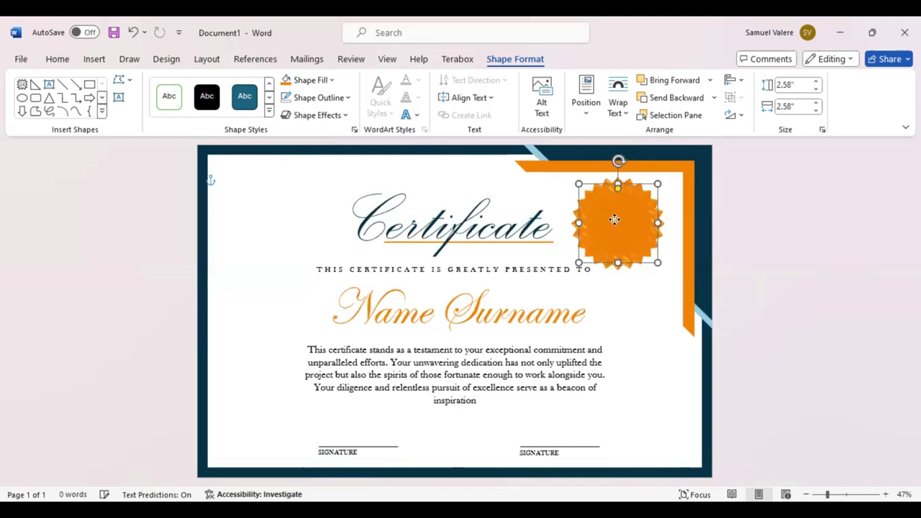
left_click_drag(614, 219, 614, 221)
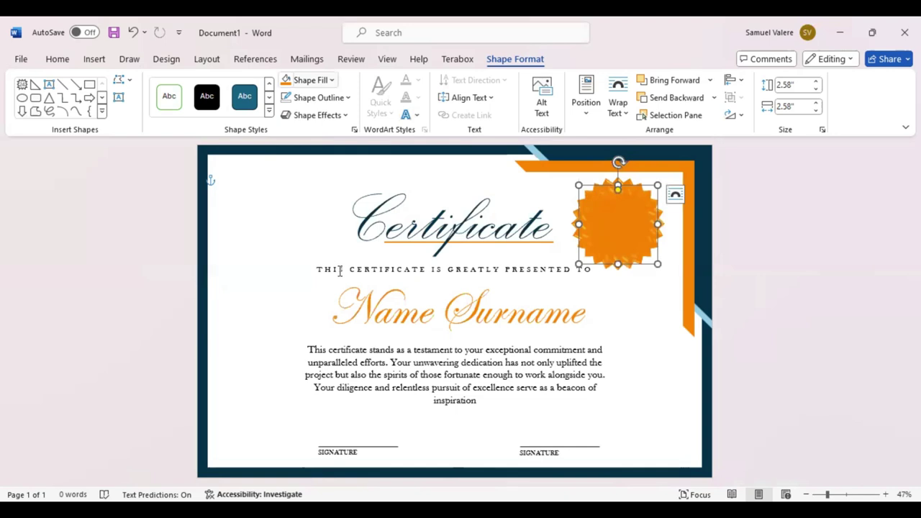
- Layer a navy starburst over the orange seal and add a text box reading 'Best'
key("ctrl+z")
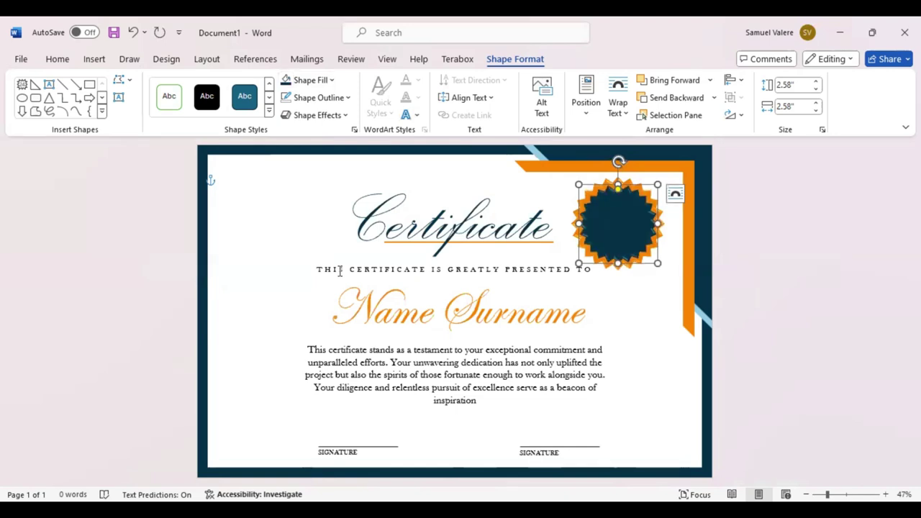
left_click(119, 97)
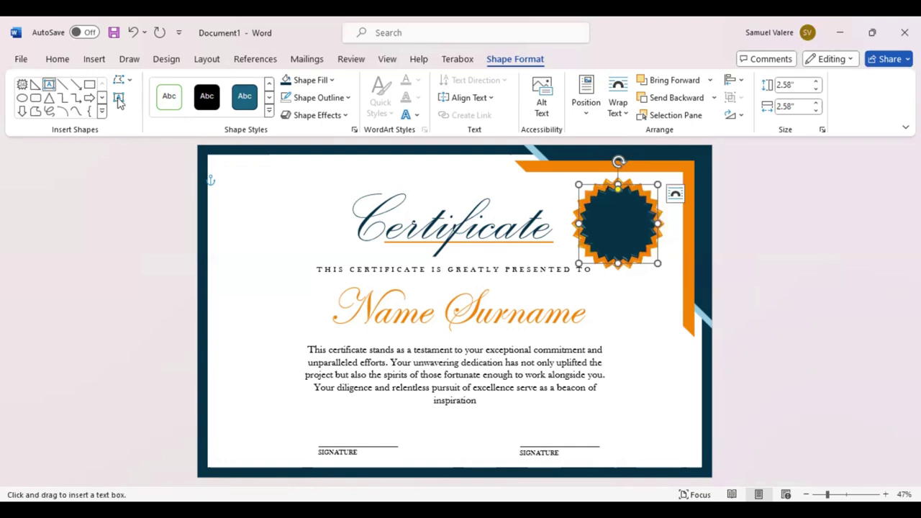
left_click_drag(590, 210, 643, 221)
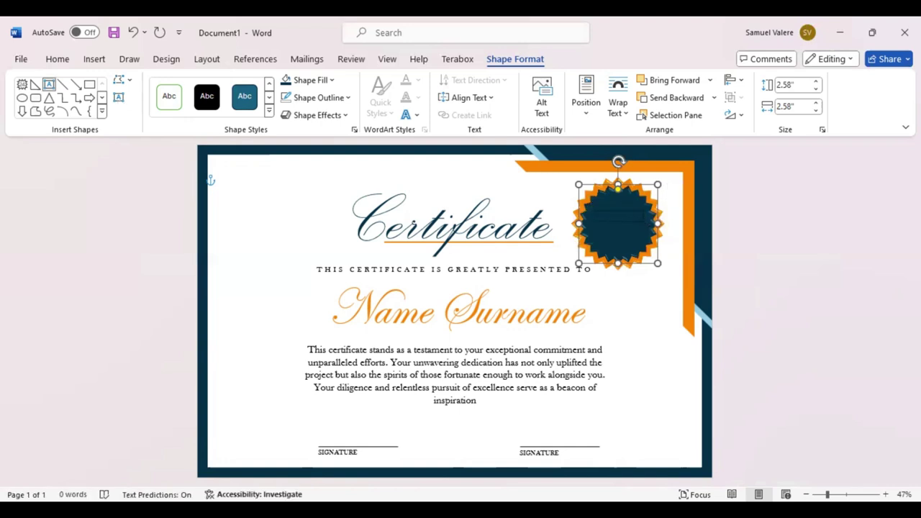
left_click_drag(643, 222, 591, 209)
type("Best")
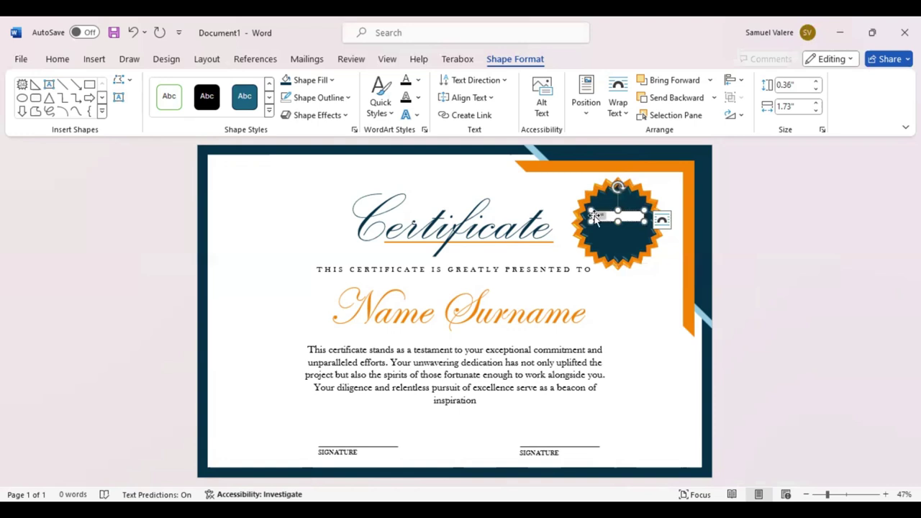
- Set the word 'Best' in the Edwardian Script font
right_click(595, 219)
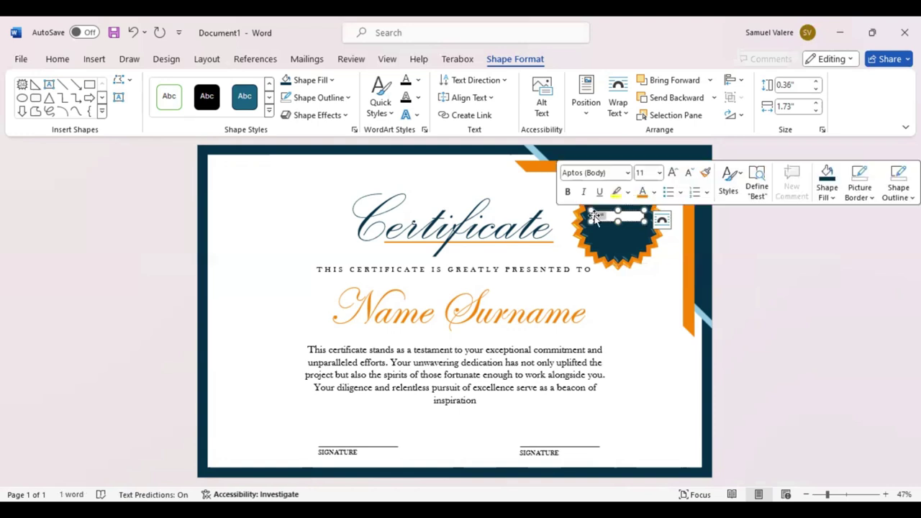
left_click(599, 173)
type("Edwardian Script")
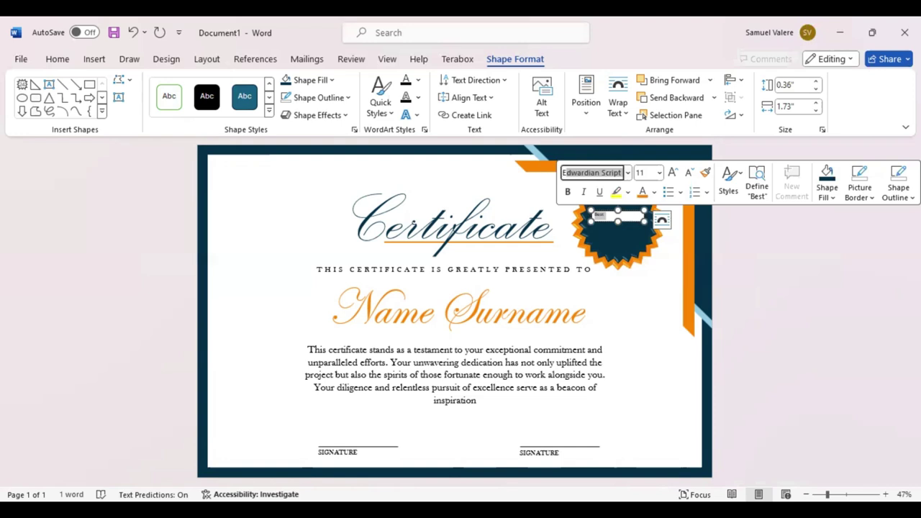
key("Return")
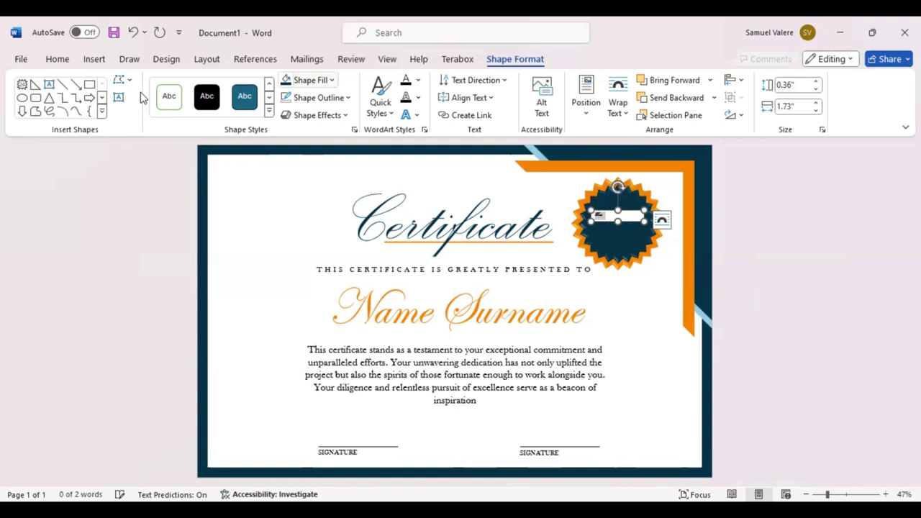
key("alt+h")
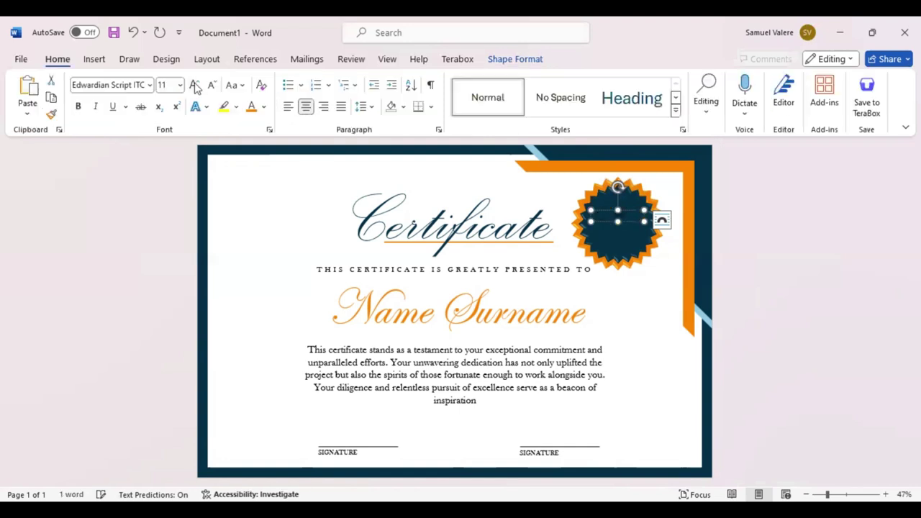
- Enlarge the seal's 'Best' to 80 pt and centre its taller text box on the seal
left_click(194, 85)
left_click(194, 85)
mouse_move(617, 221)
left_mouse_down()
mouse_move(628, 243)
mouse_move(657, 227)
mouse_move(620, 214)
left_mouse_up()
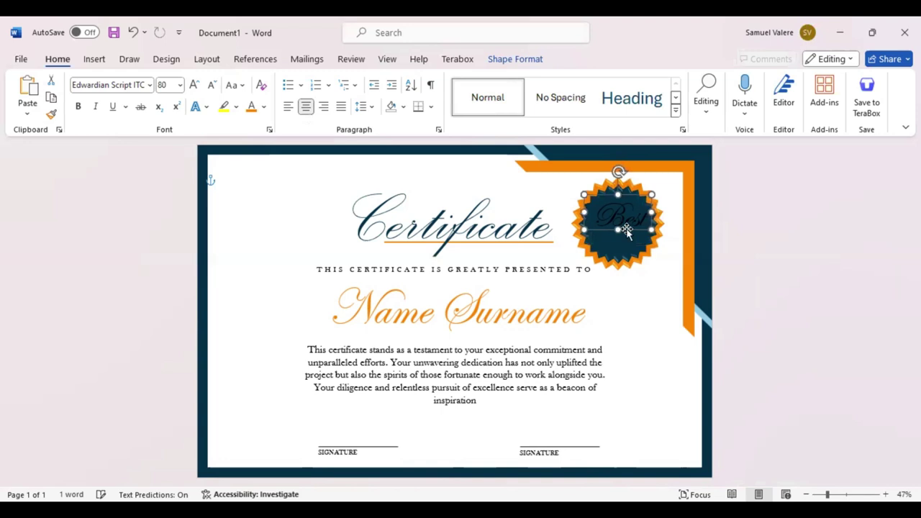
key("Up")
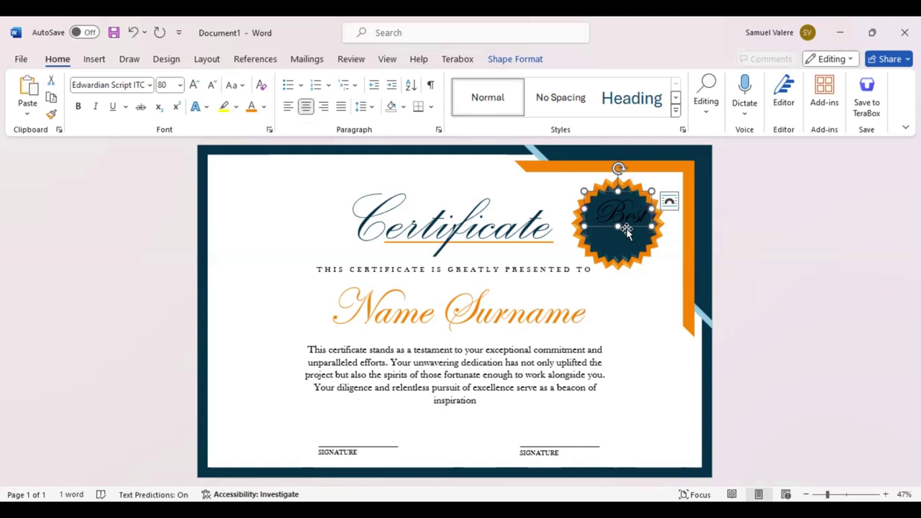
key("Left")
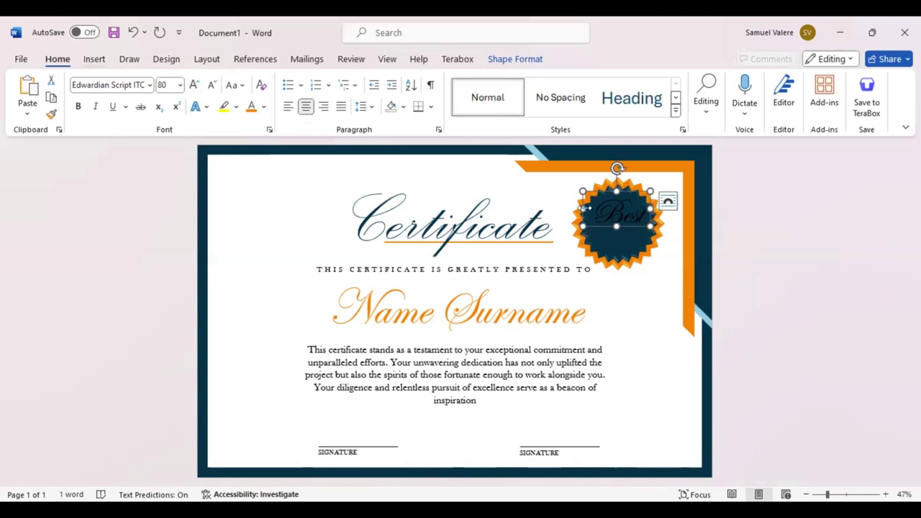
mouse_move(584, 209)
left_mouse_down()
mouse_move(572, 208)
mouse_move(585, 208)
left_mouse_up()
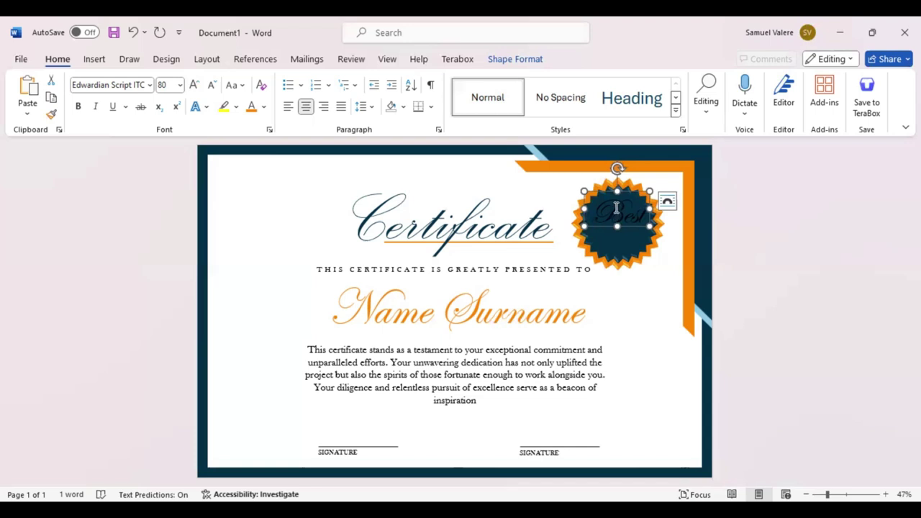
- Colour 'Best' orange and duplicate its text box just below
left_click(616, 208)
double_click(619, 213)
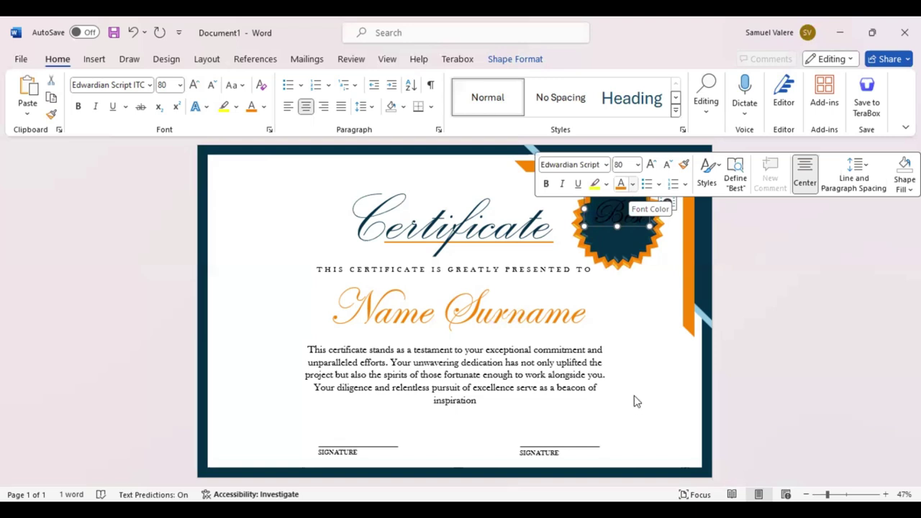
left_click(624, 228)
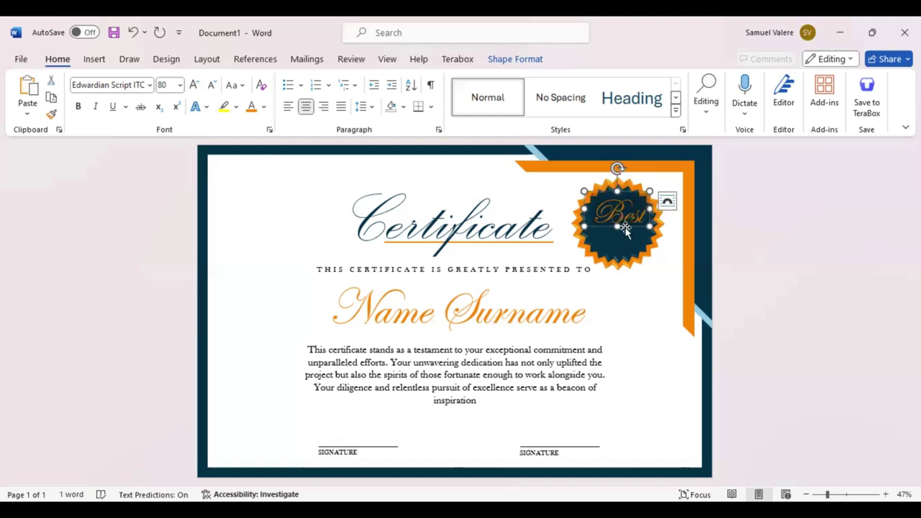
left_click_drag(625, 229, 627, 248)
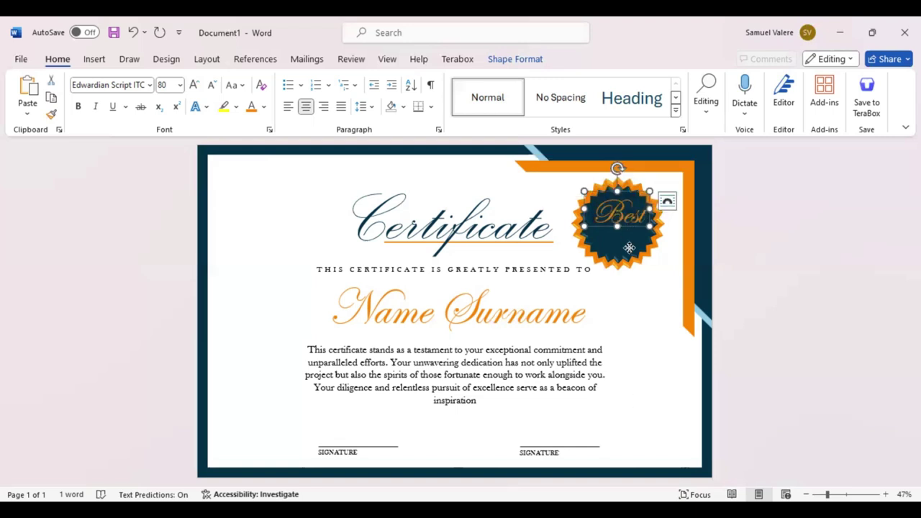
key("Left")
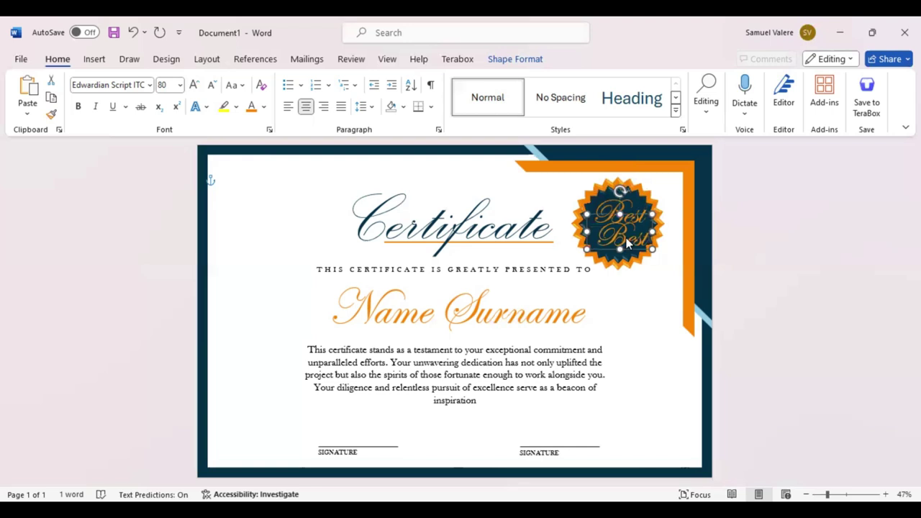
- Change the copied text to 'AWARD' in Baskerville Old Face
double_click(626, 238)
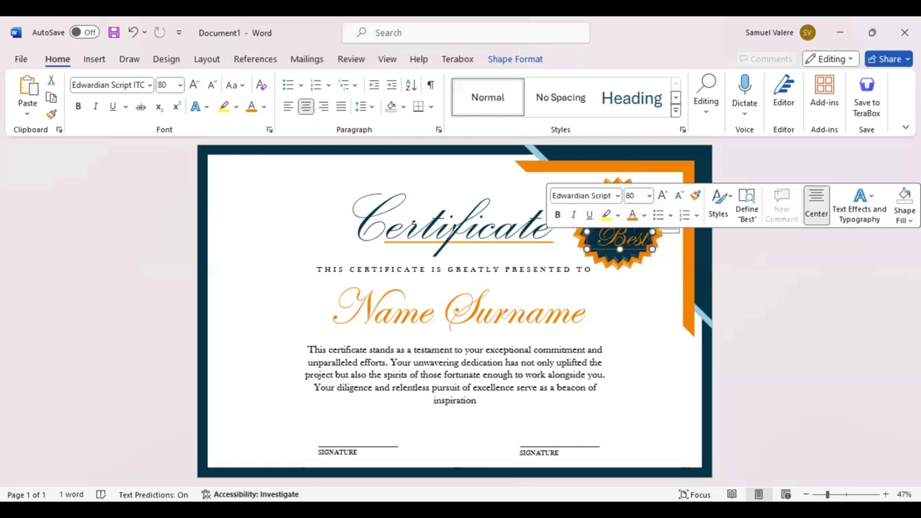
type("A")
key("BackSpace")
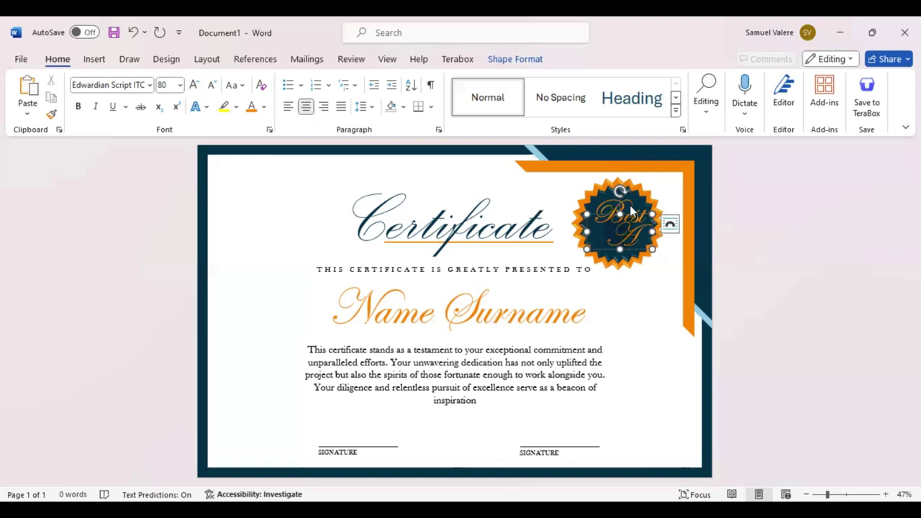
double_click(608, 200)
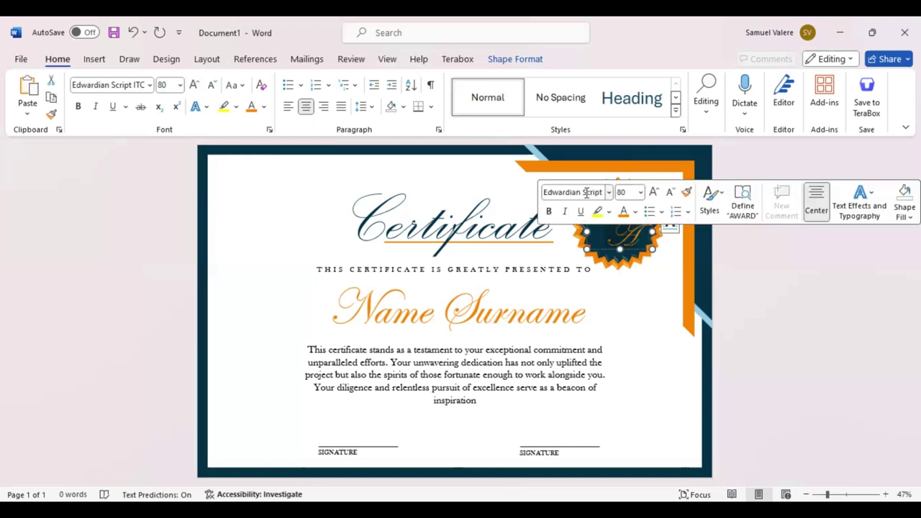
left_click(586, 193)
type("Baskerville Old Face")
key("Return")
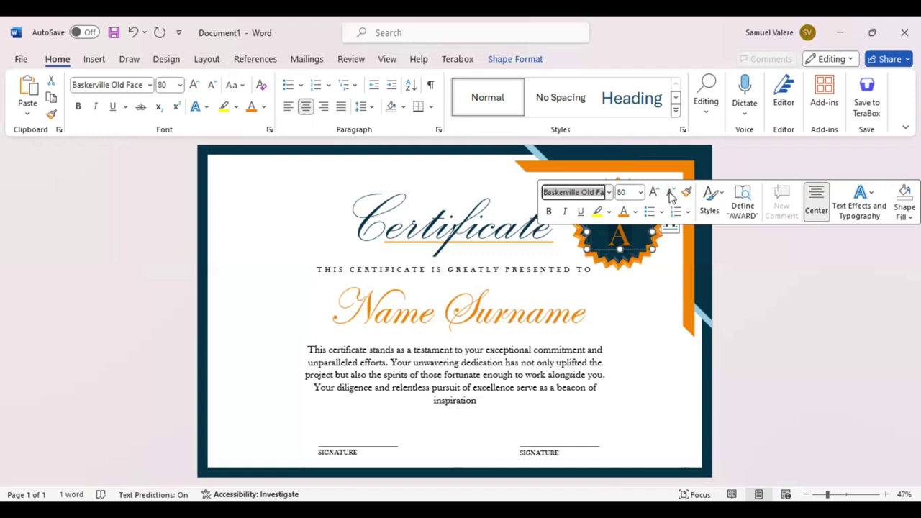
- Size 'AWARD' at 36 pt on one line and place it under 'Best'
left_click(670, 192)
left_click(670, 193)
left_click(670, 192)
left_click(670, 192)
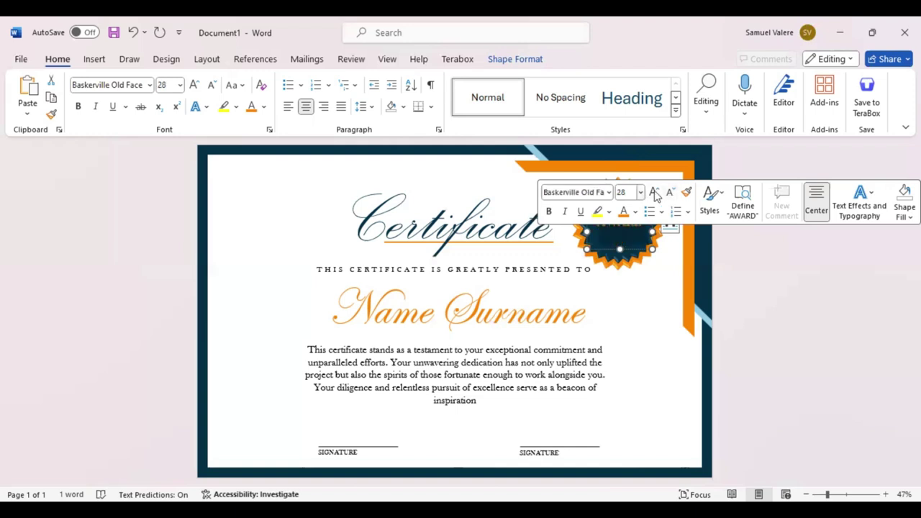
left_click(656, 192)
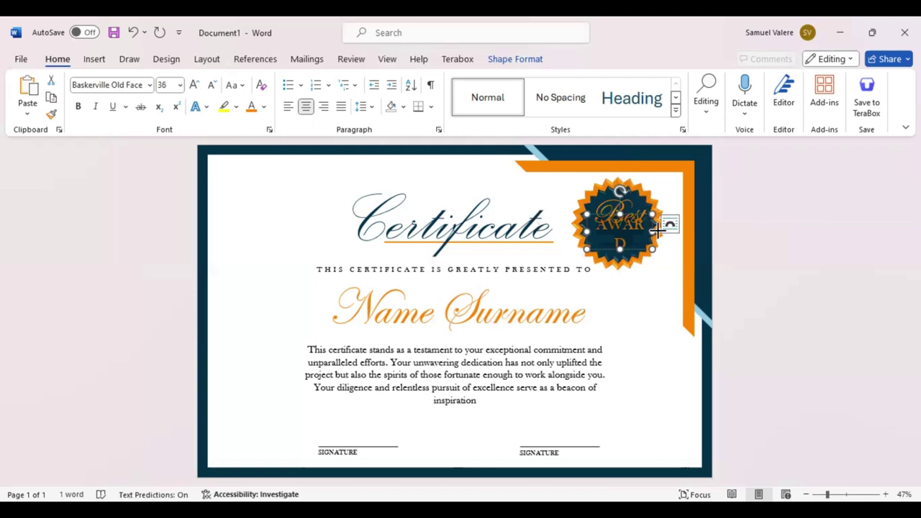
left_click_drag(651, 231, 658, 231)
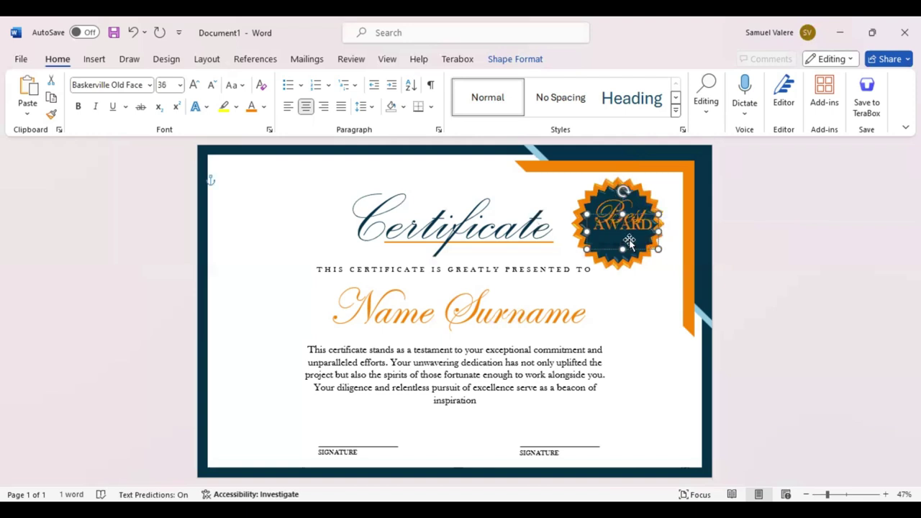
left_click_drag(630, 244, 627, 246)
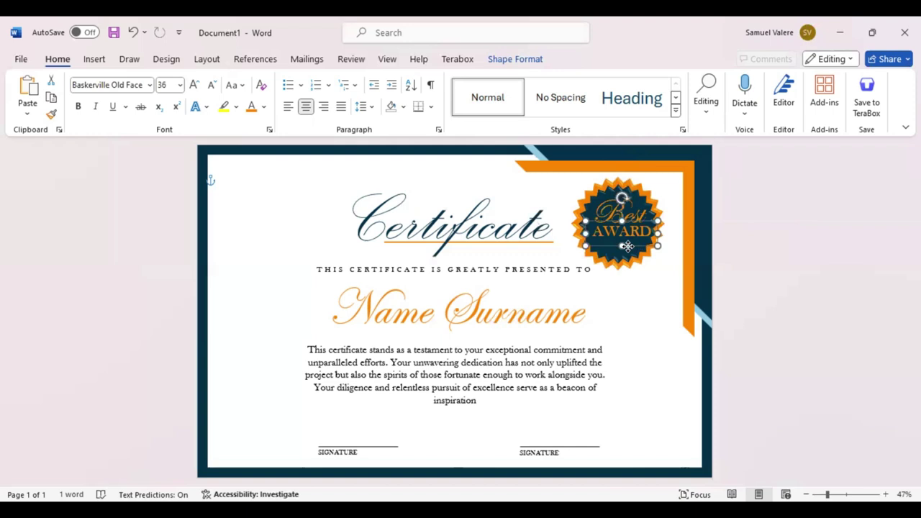
left_click_drag(629, 246, 625, 245)
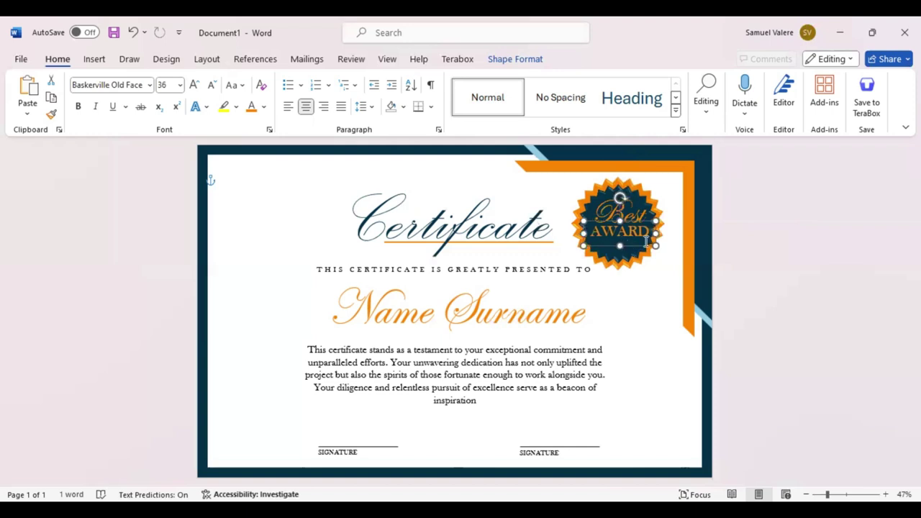
left_click(630, 208)
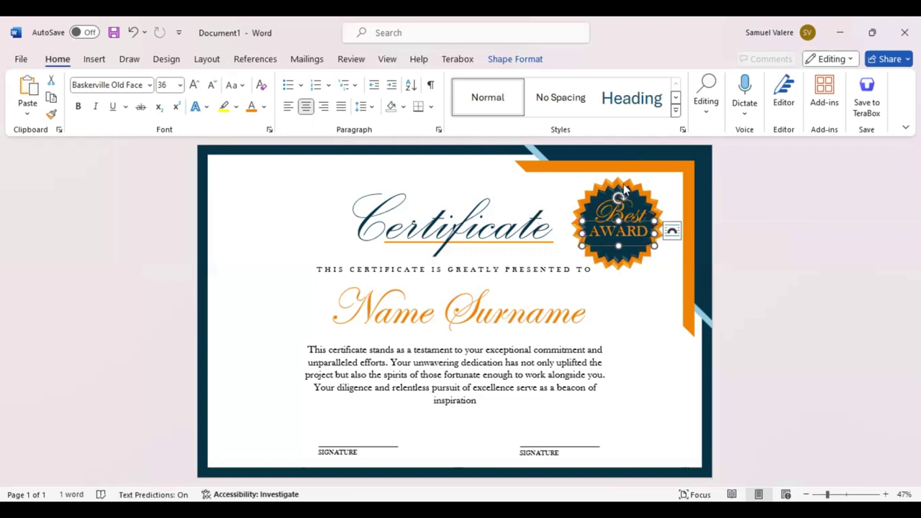
- Recolour 'Best' pale light blue and nudge 'AWARD' slightly lower
double_click(623, 192)
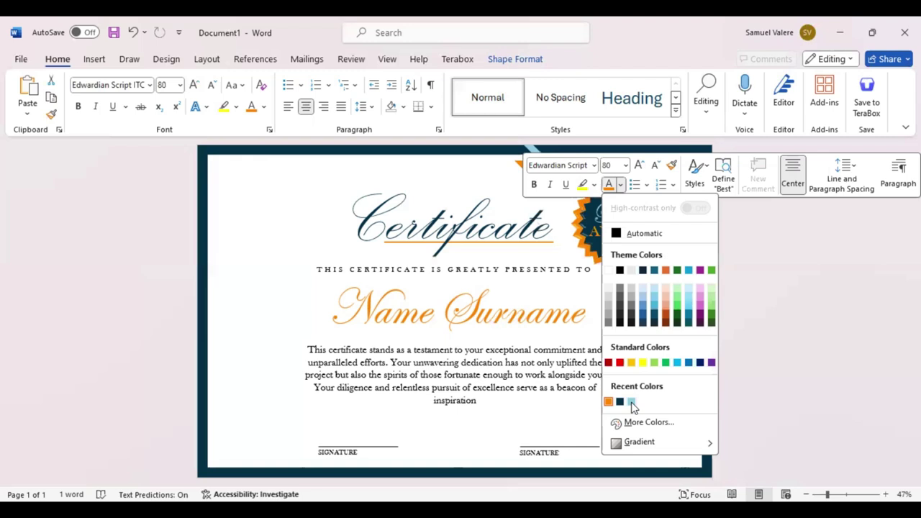
left_click(624, 248)
left_click_drag(623, 248, 623, 248)
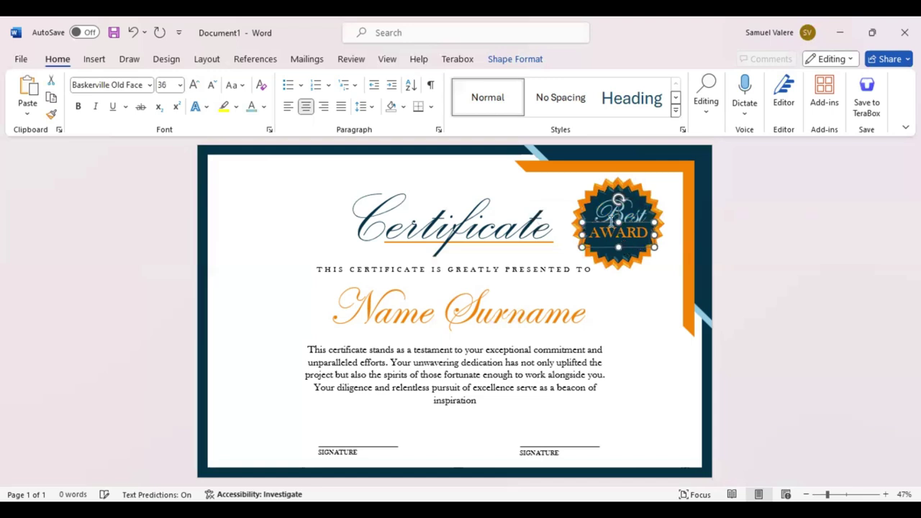
- Shift 'Best' slightly left so it sits directly above 'AWARD'
left_click(610, 221)
left_click_drag(608, 226, 607, 227)
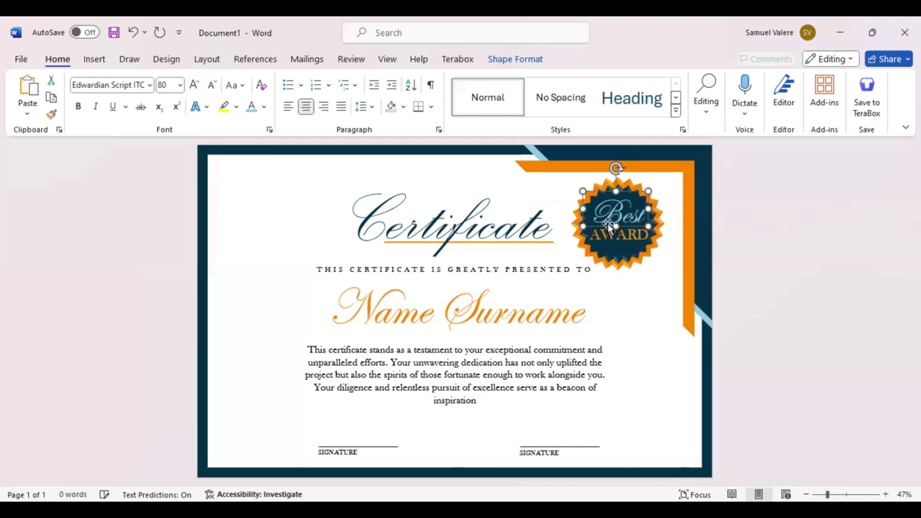
left_click(609, 225)
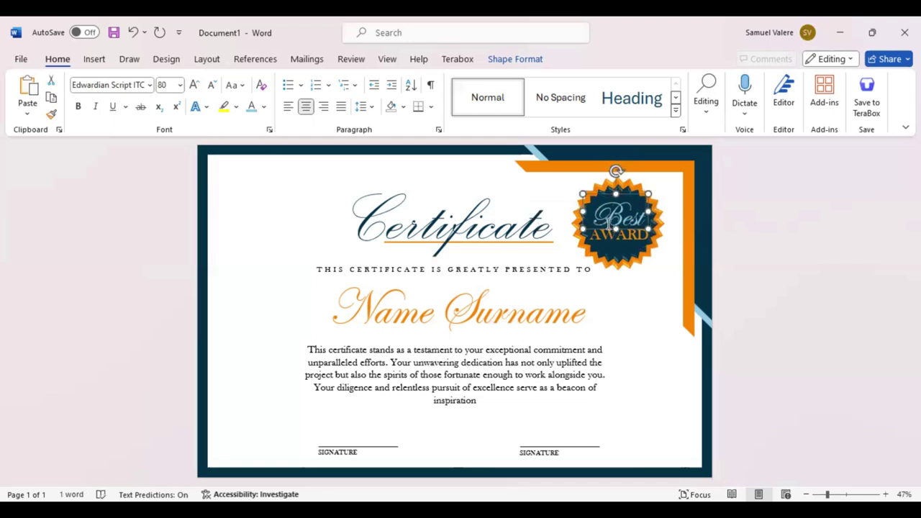
key("Escape")
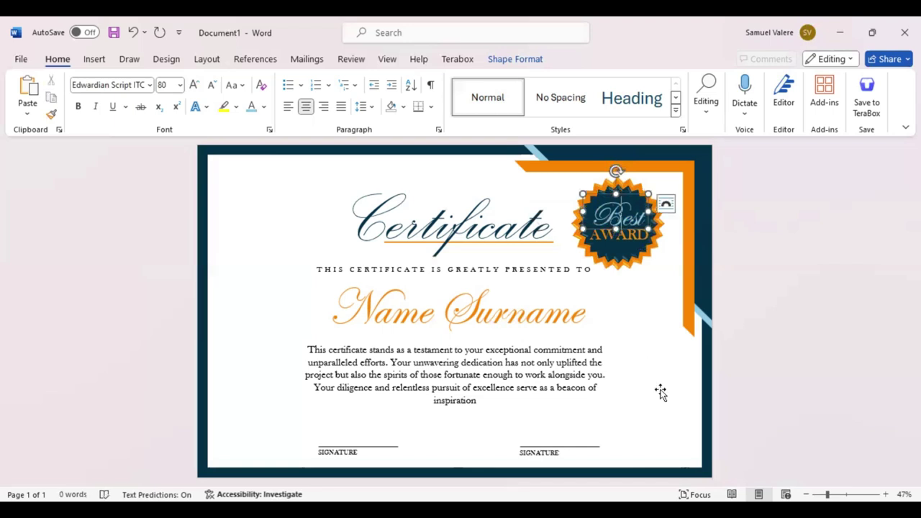